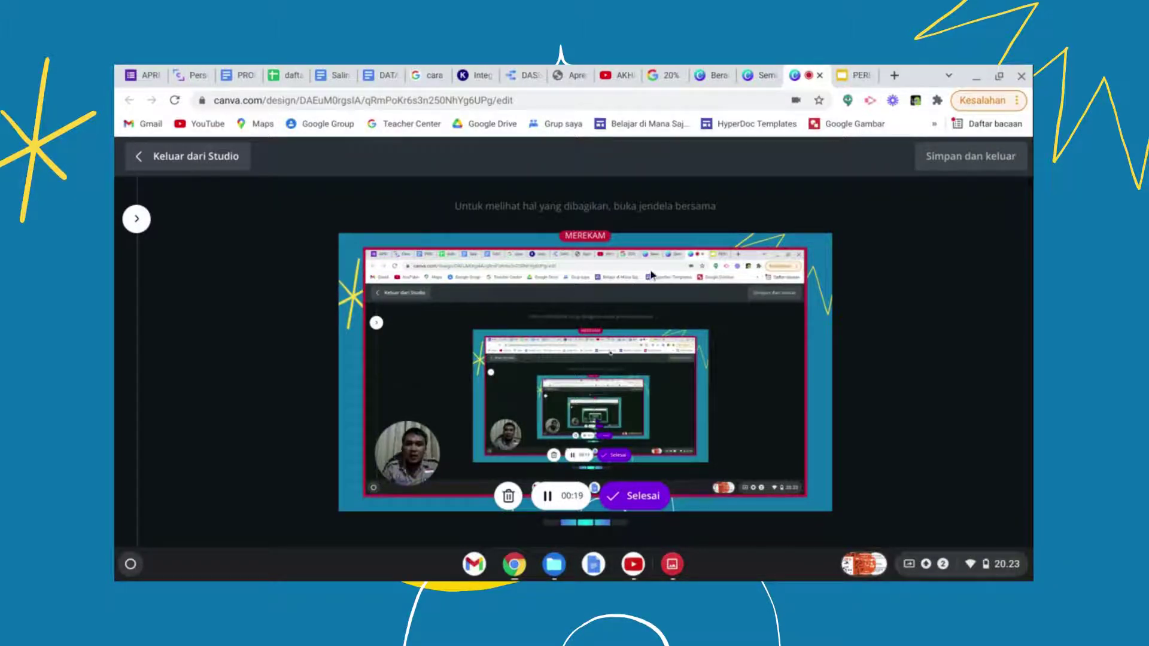
# Open Google Drive in a new browser tab by way of the Google home page
pyautogui.click(894, 76)
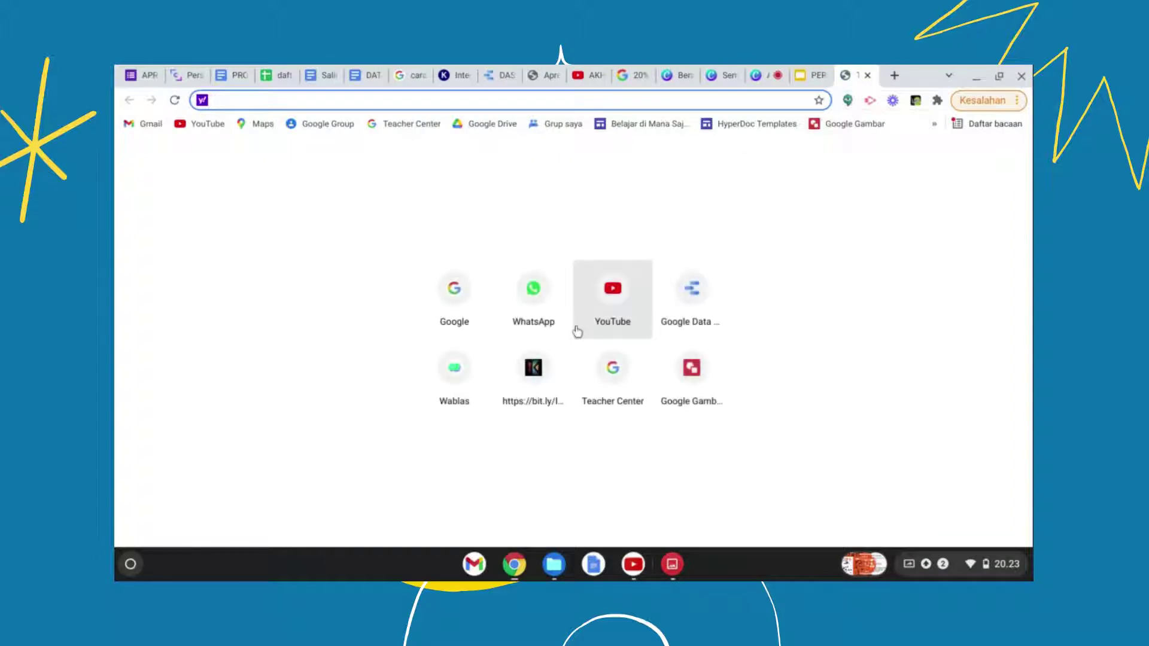
pyautogui.click(464, 305)
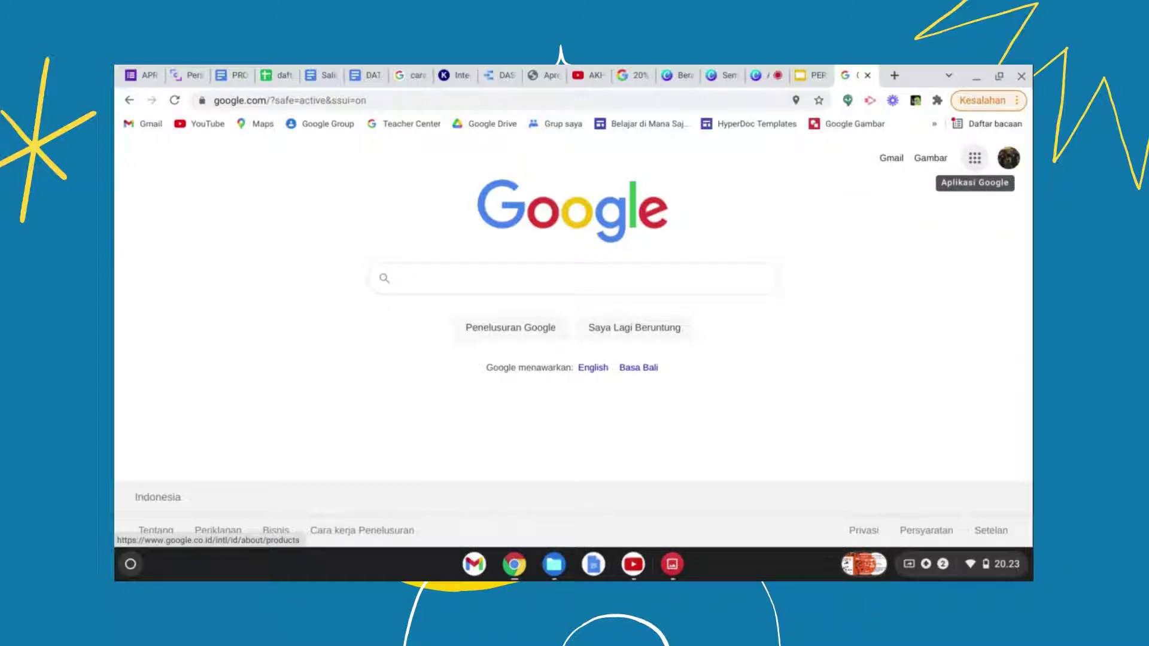
pyautogui.click(975, 159)
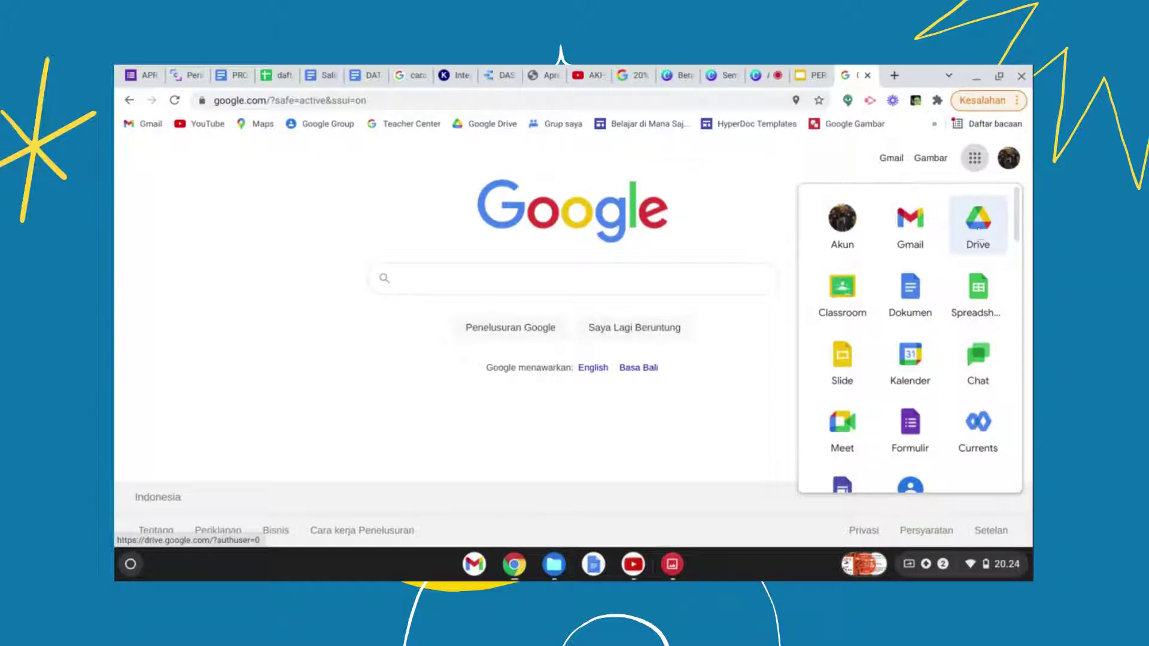
pyautogui.click(979, 230)
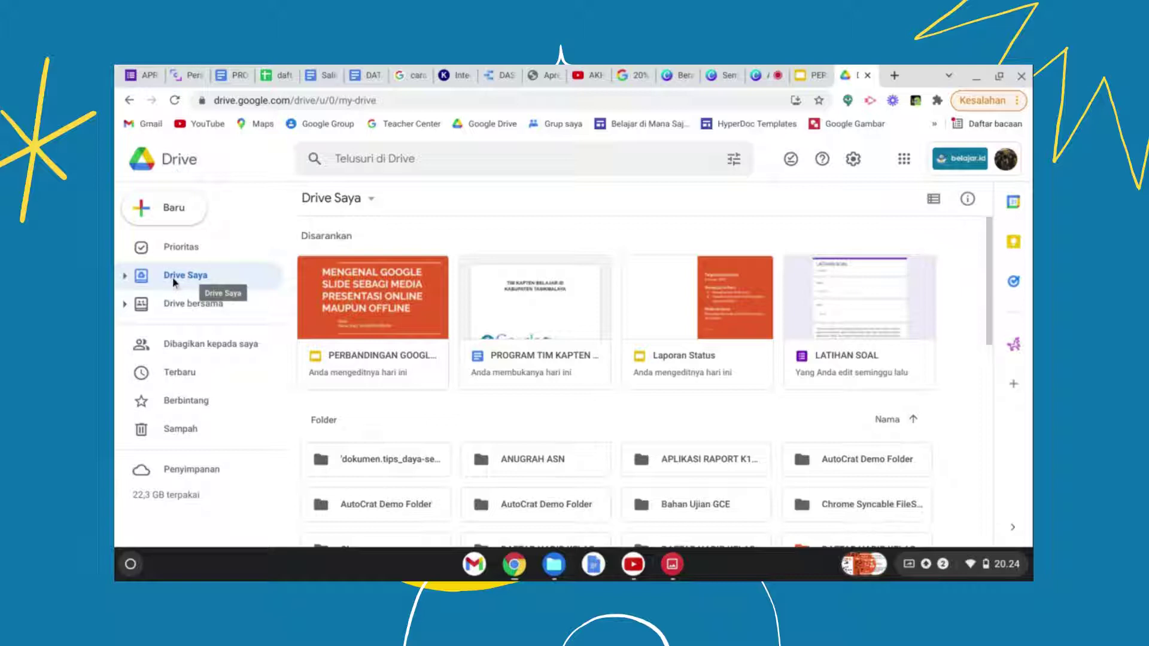
# Expand the Drive Saya folder tree and open the Latihan folder
pyautogui.click(172, 276)
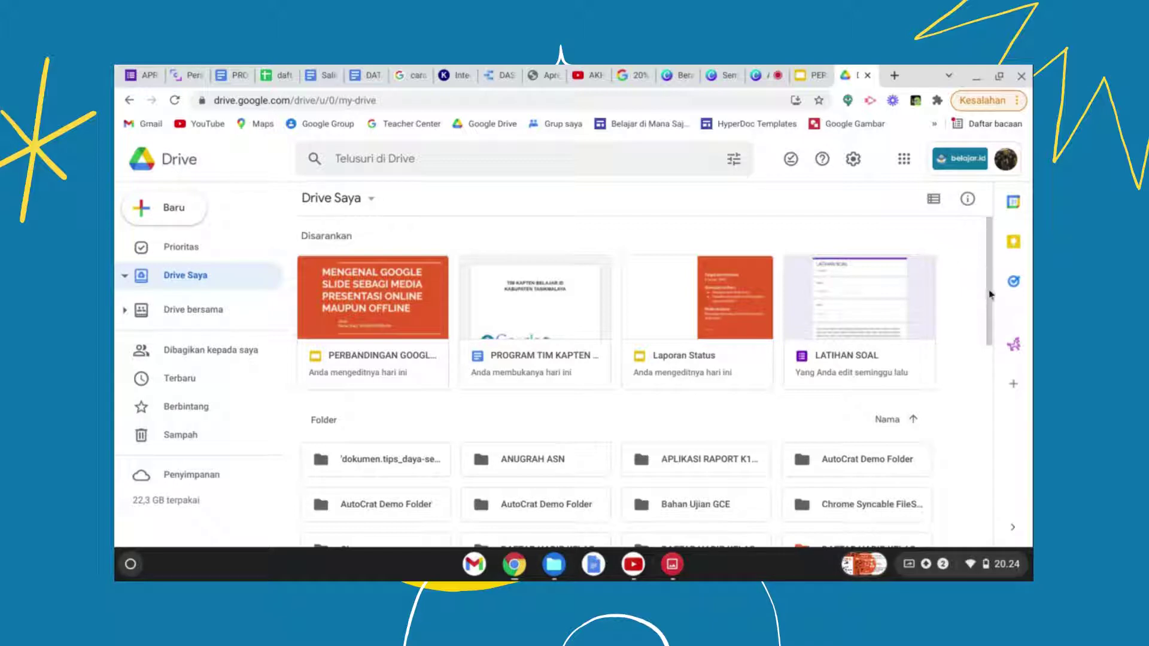
pyautogui.moveTo(989, 299); pyautogui.dragTo(998, 528)
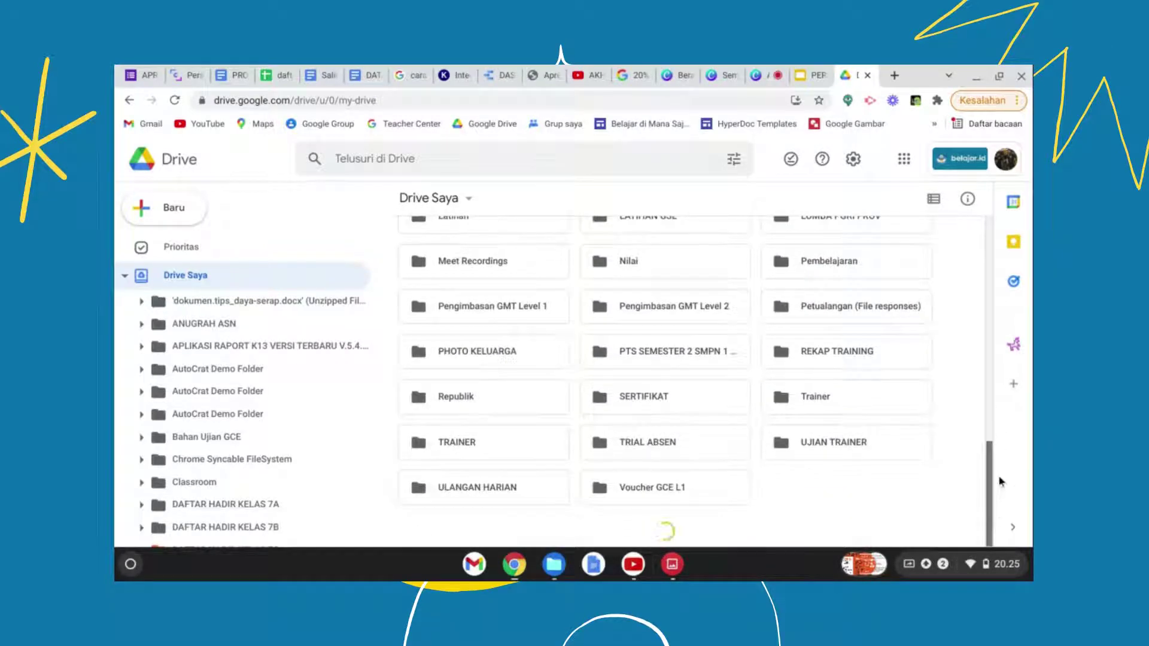
pyautogui.scroll(3, 989, 466)
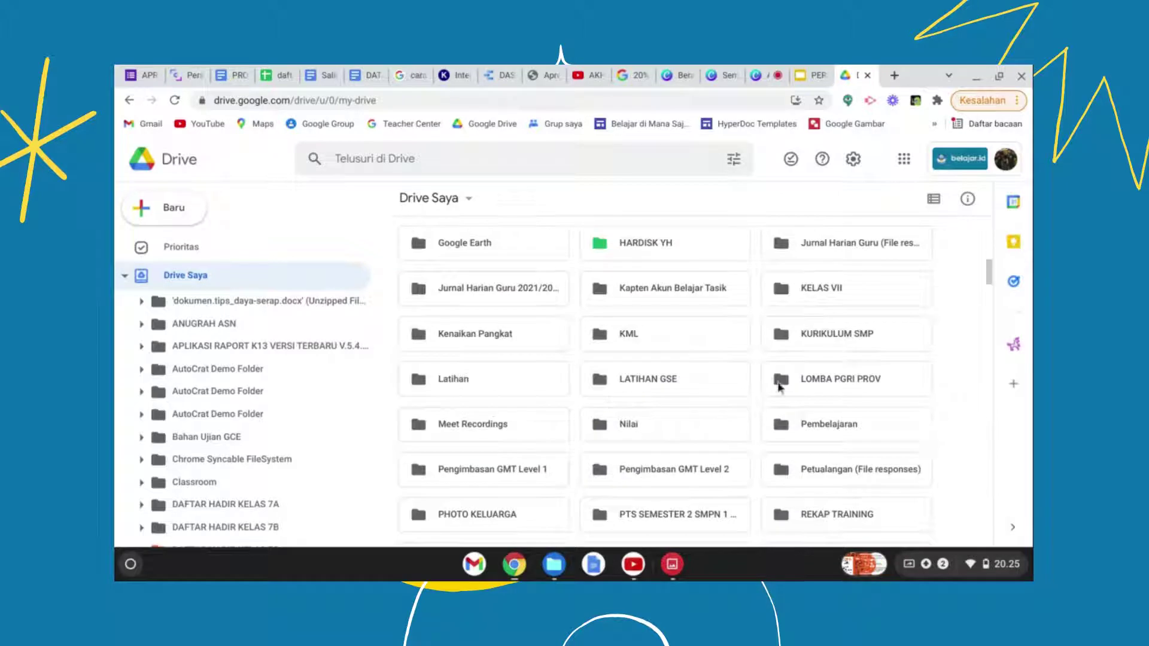
pyautogui.doubleClick(471, 383)
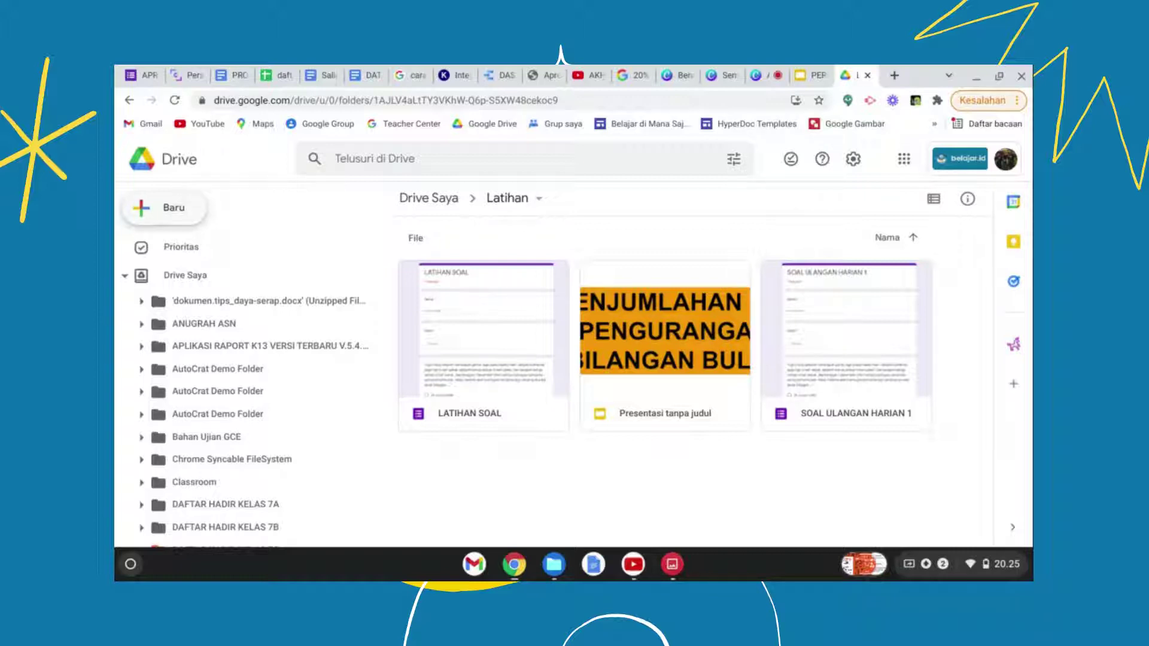
# Create a Google Slides presentation in the Latihan folder from the Album Foto template
pyautogui.click(144, 209)
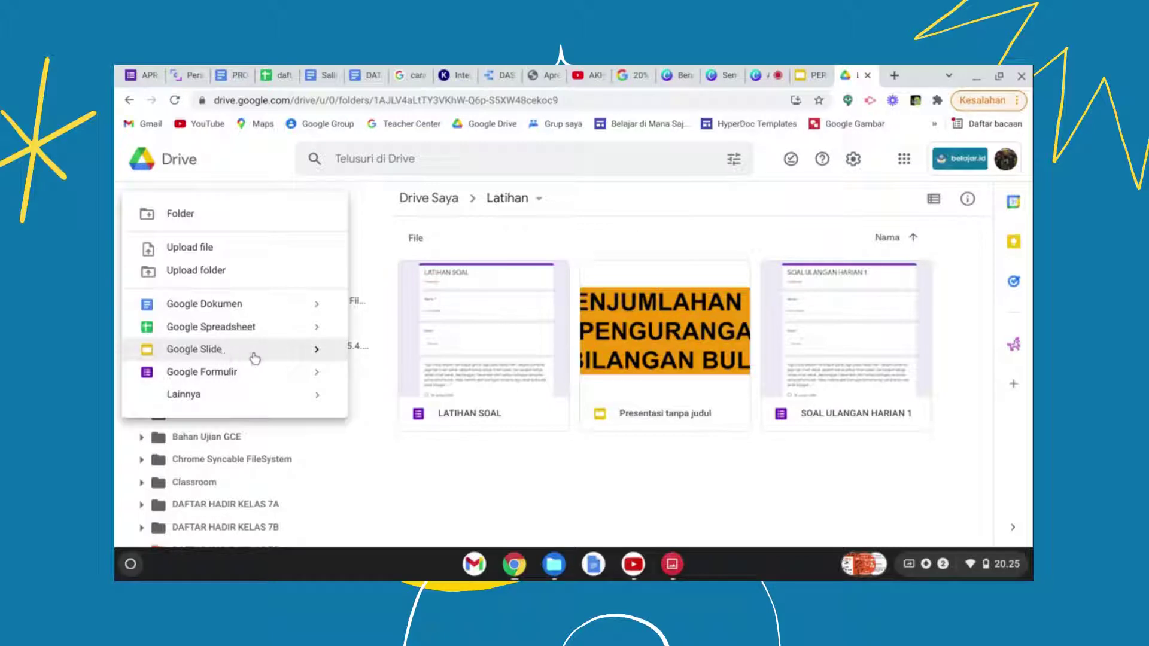
pyautogui.click(316, 350)
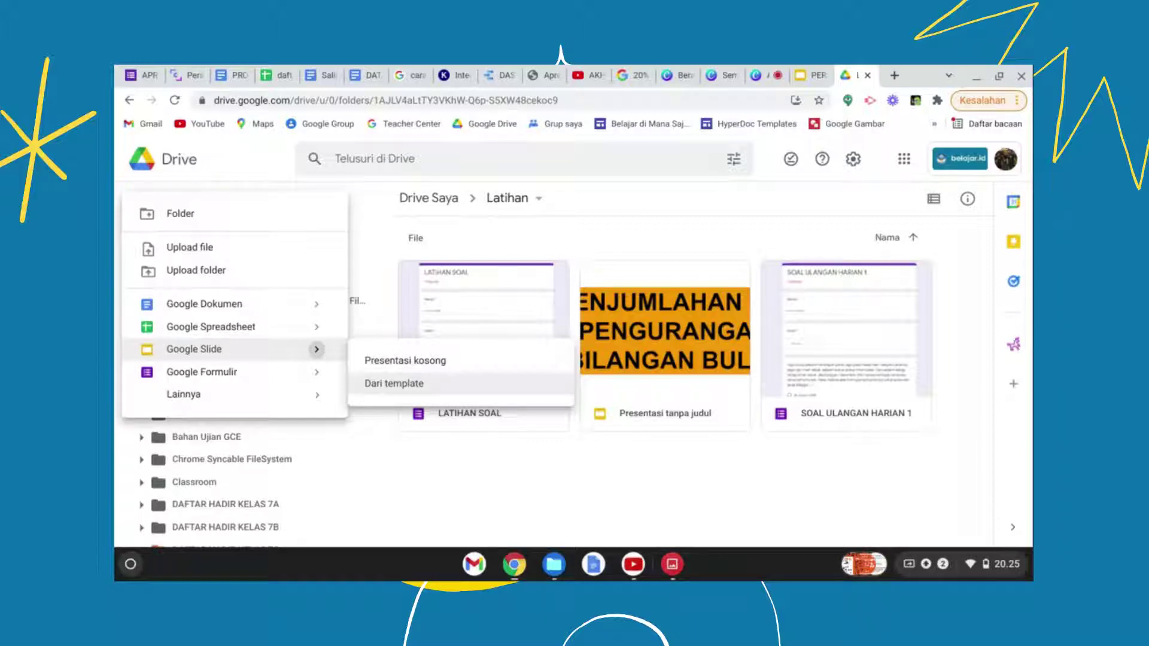
pyautogui.click(401, 390)
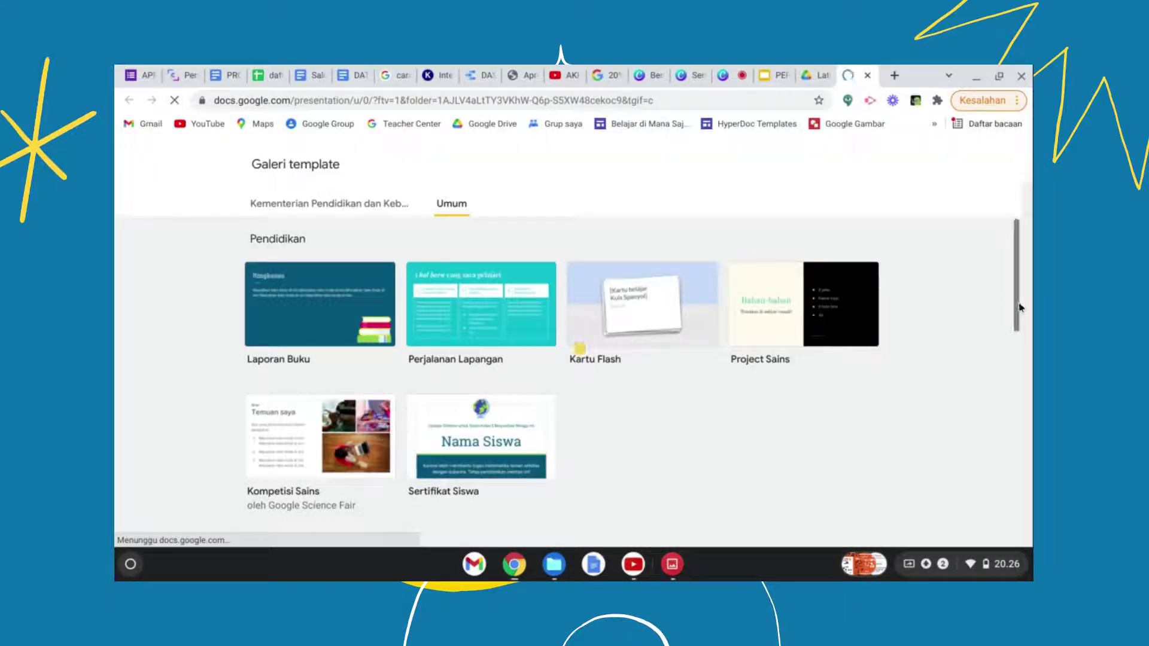
pyautogui.moveTo(1017, 308); pyautogui.dragTo(1017, 391)
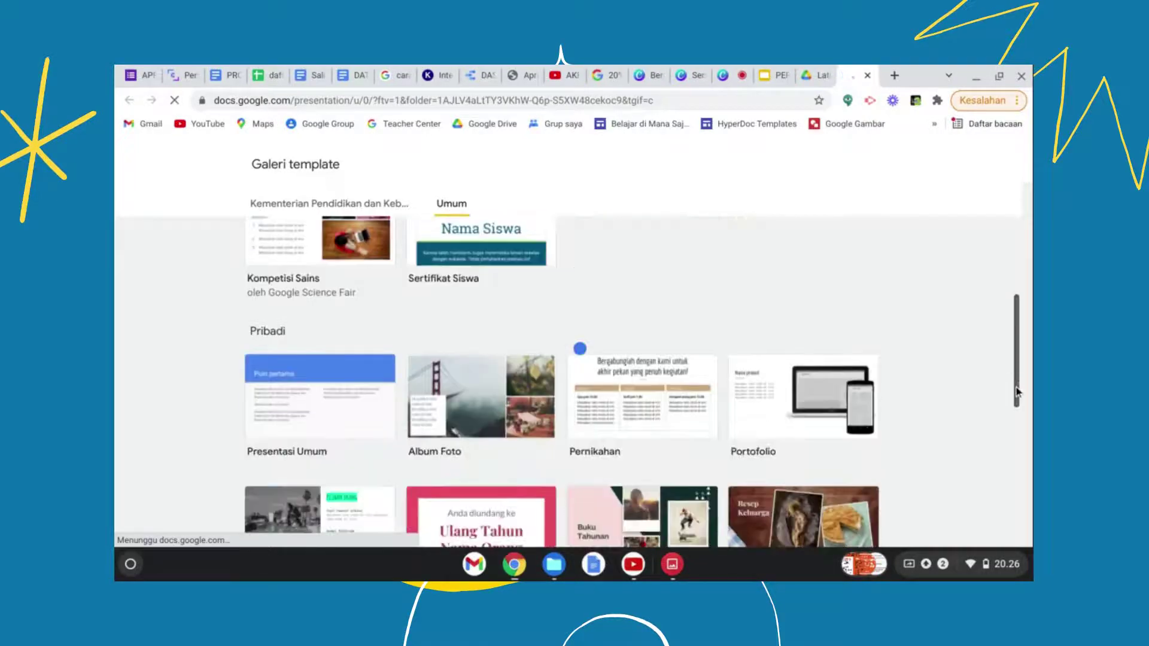
pyautogui.scroll(4, 1021, 311)
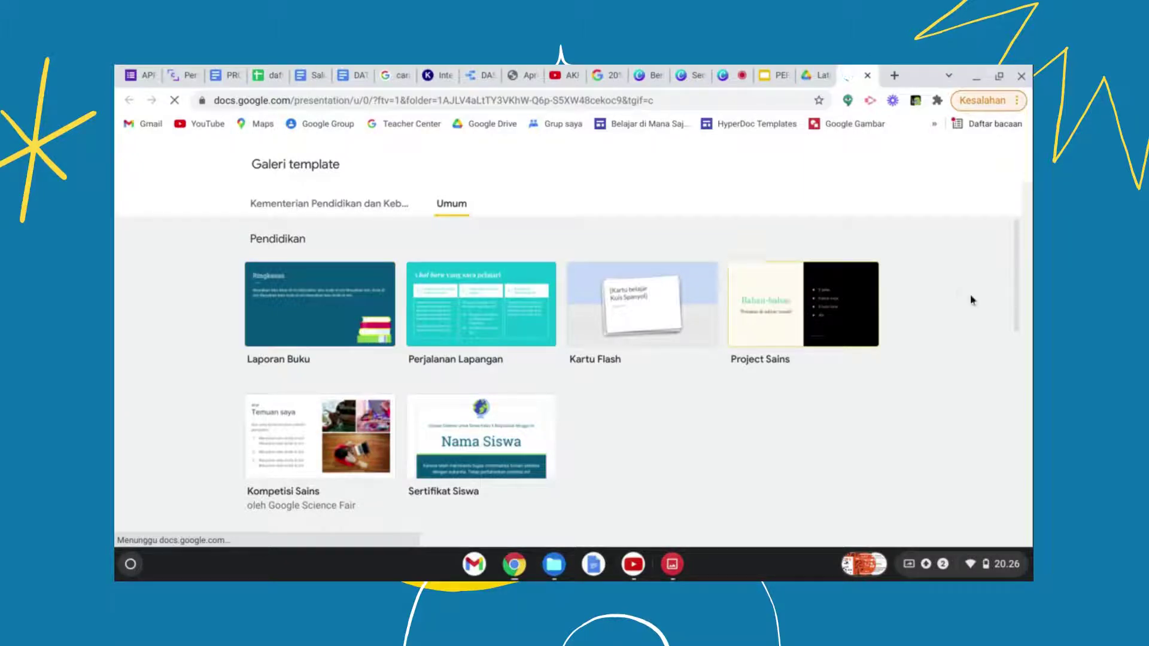
pyautogui.moveTo(1014, 280); pyautogui.dragTo(1015, 380)
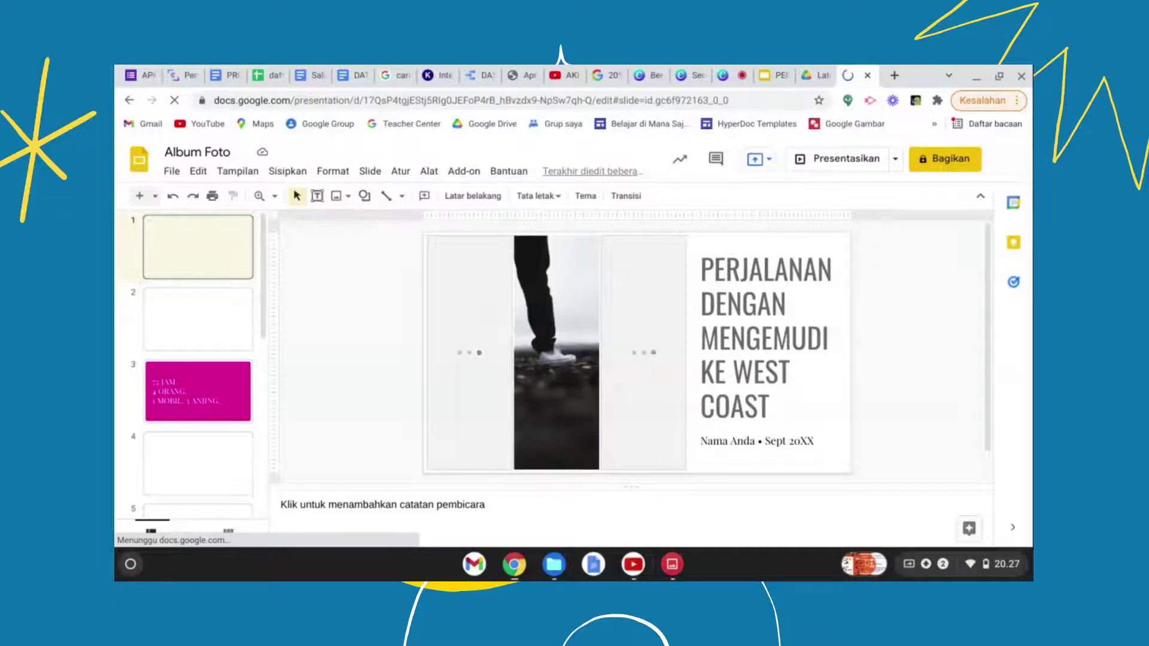
# Rename the presentation from the template name to ILMUWAN
pyautogui.click(179, 152)
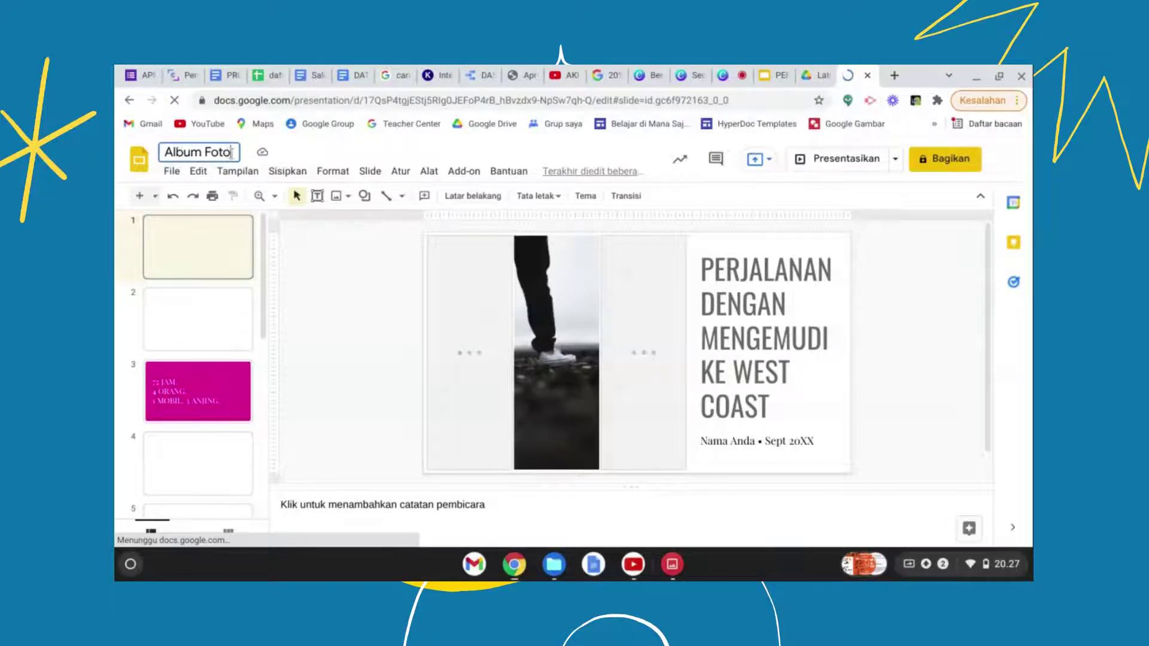
pyautogui.press('BackSpace')
pyautogui.press('BackSpace')
pyautogui.press('BackSpace')
pyautogui.press('BackSpace')
pyautogui.press('BackSpace')
pyautogui.press('BackSpace')
pyautogui.press('BackSpace')
pyautogui.press('BackSpace')
pyautogui.press('BackSpace')
pyautogui.press('BackSpace')
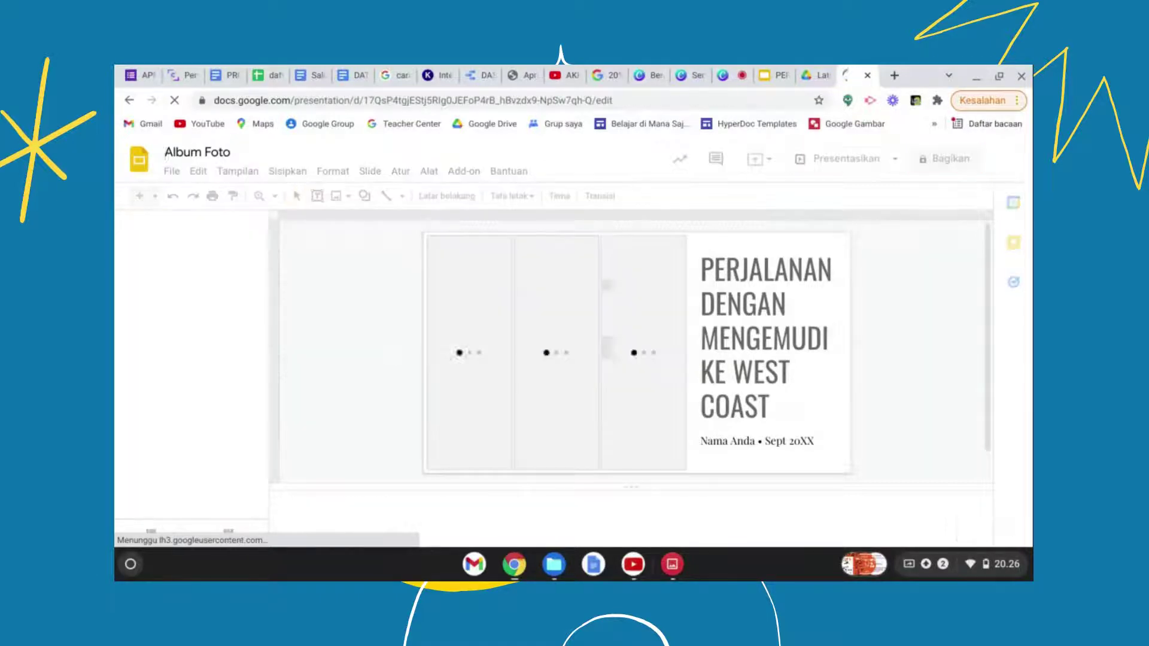
pyautogui.click(167, 151)
pyautogui.write('MA')
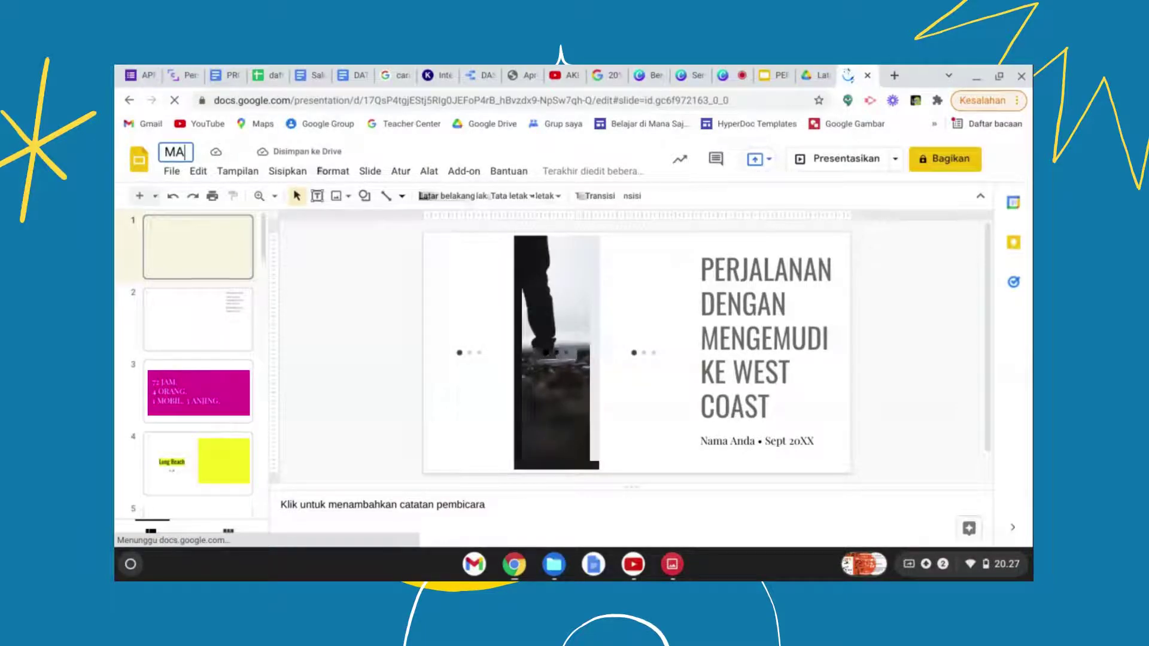
pyautogui.press('BackSpace')
pyautogui.press('BackSpace')
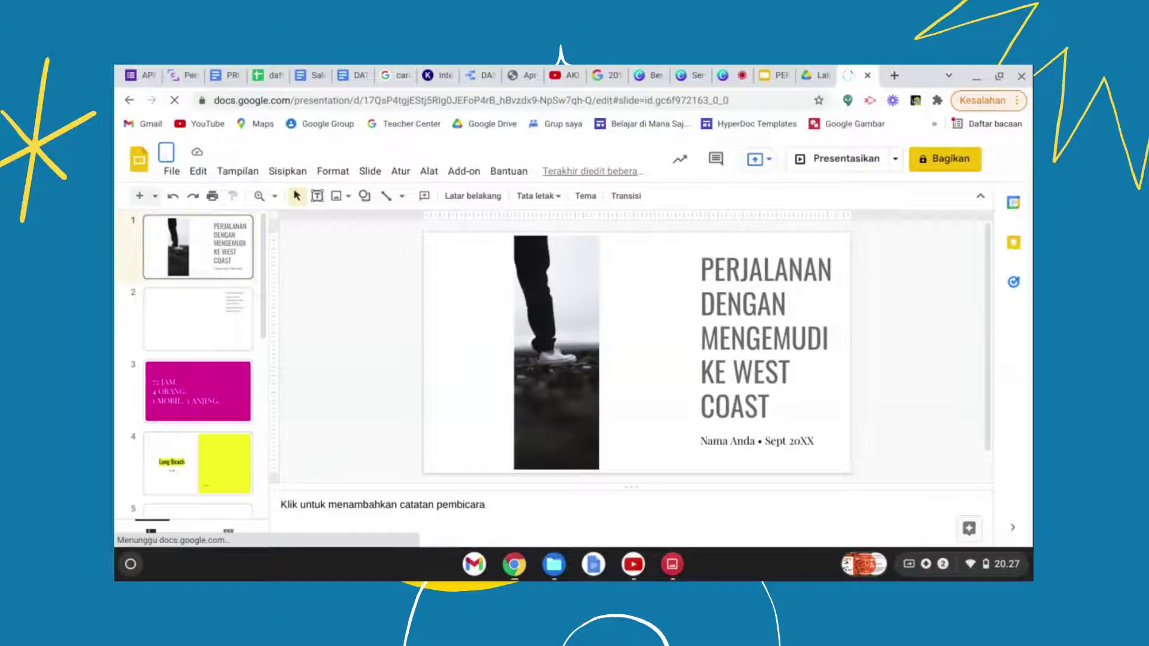
pyautogui.write('ILMU')
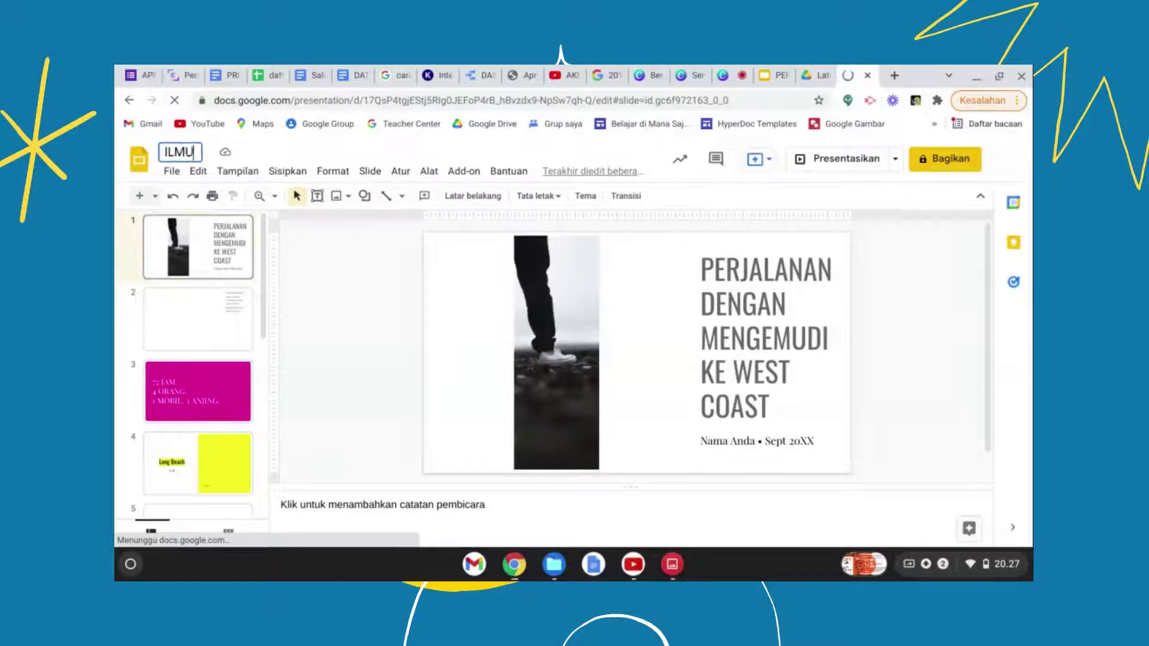
pyautogui.write('WAN')
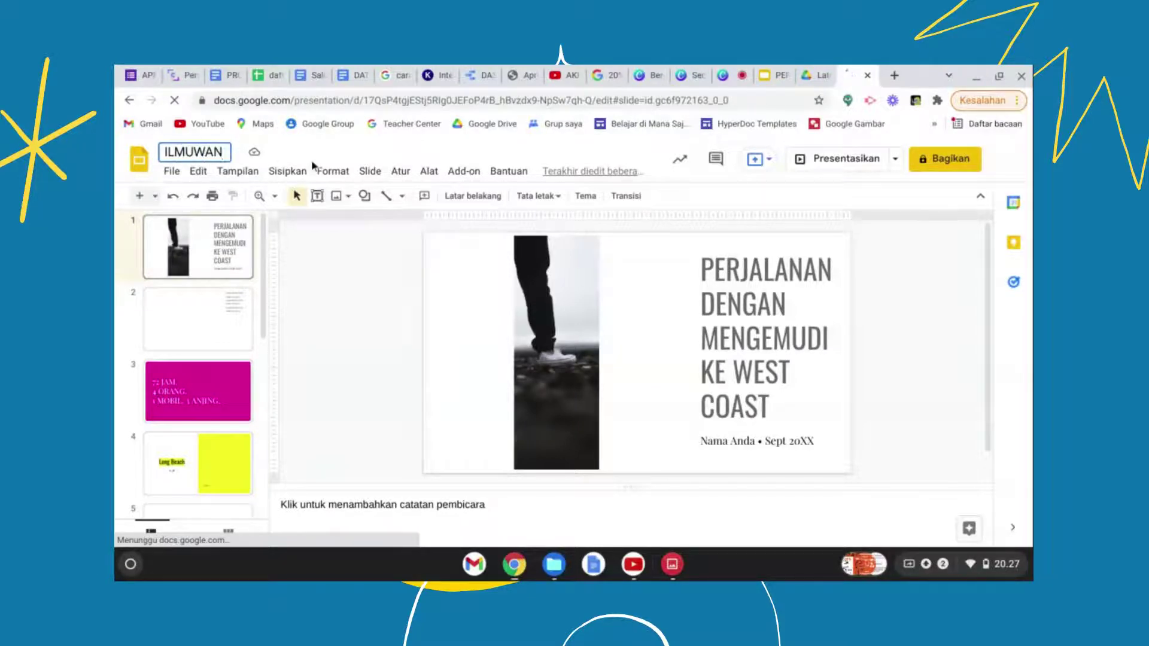
pyautogui.press('Return')
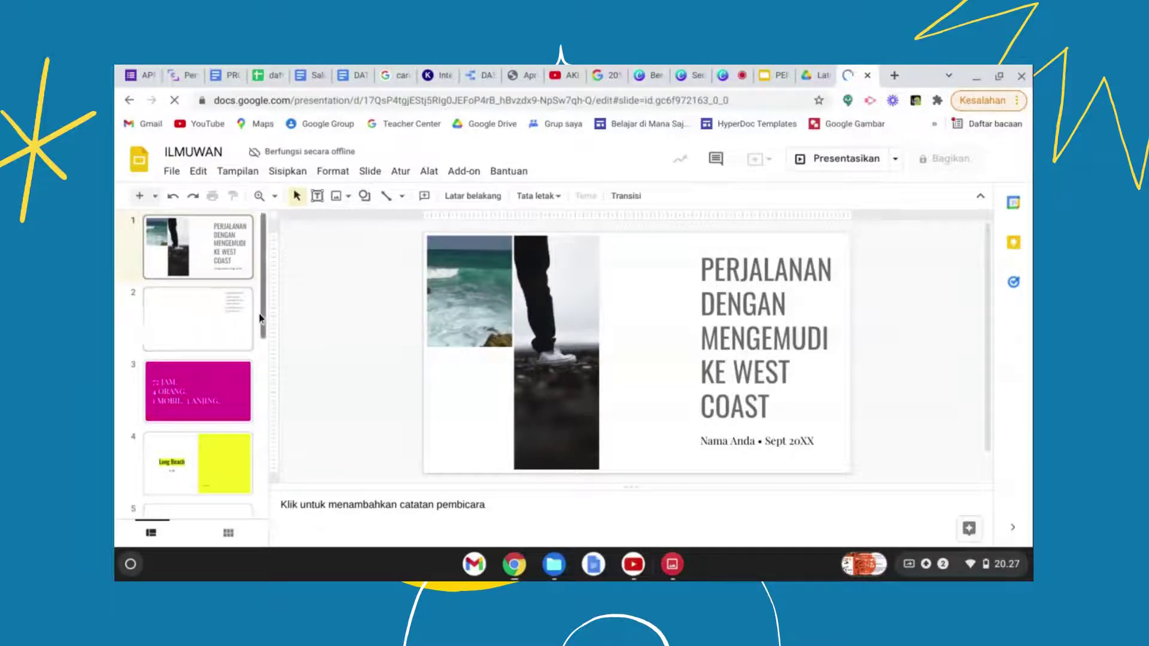
pyautogui.moveTo(263, 324); pyautogui.dragTo(267, 292)
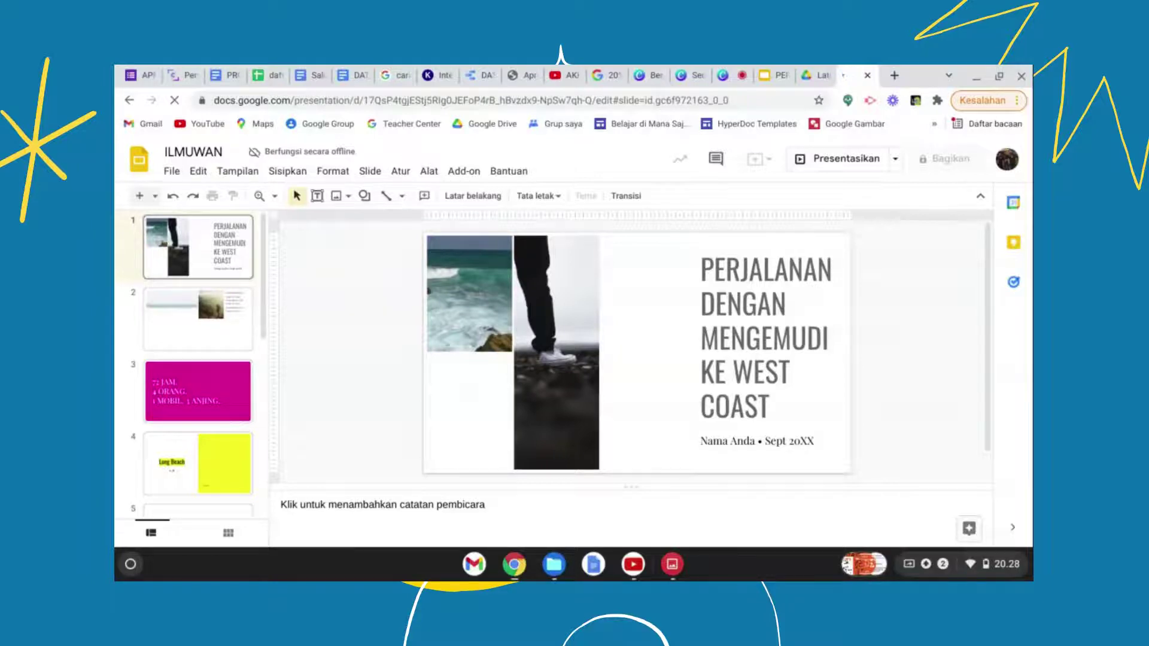
pyautogui.click(573, 283)
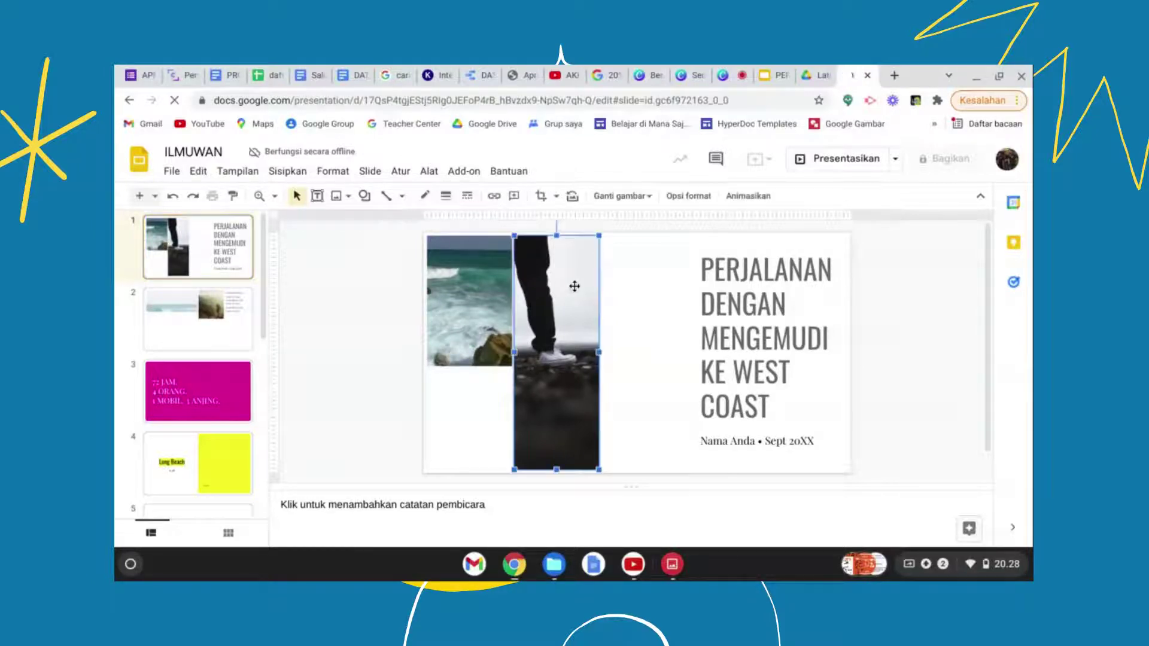
pyautogui.click(487, 284)
pyautogui.click(573, 295)
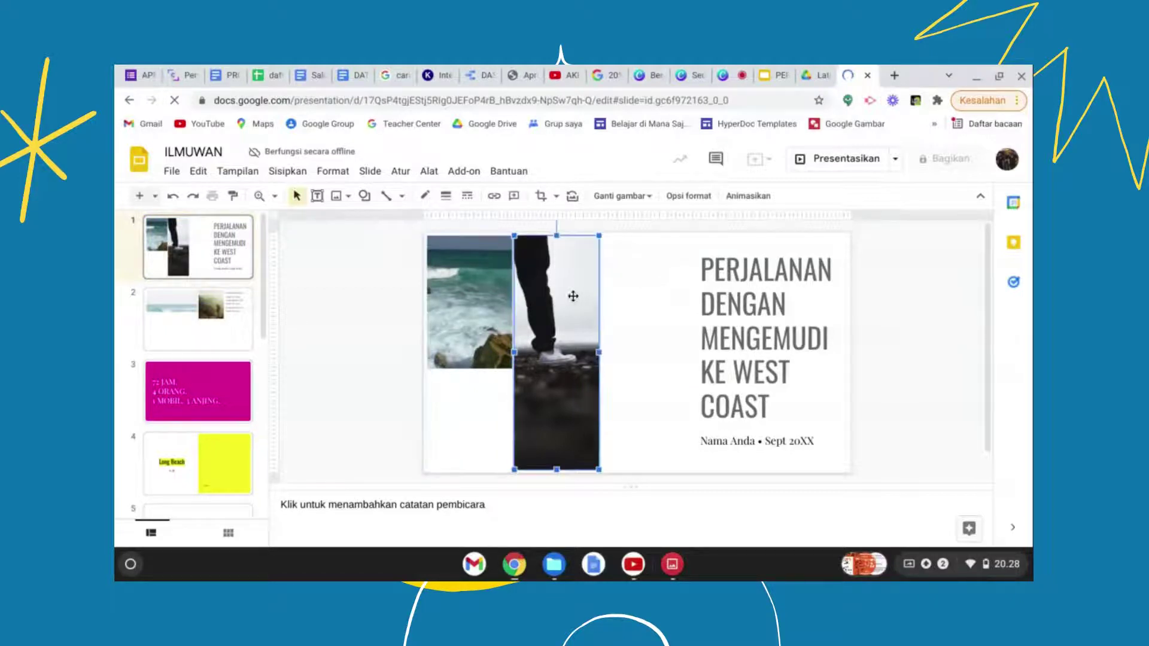
pyautogui.click(643, 296)
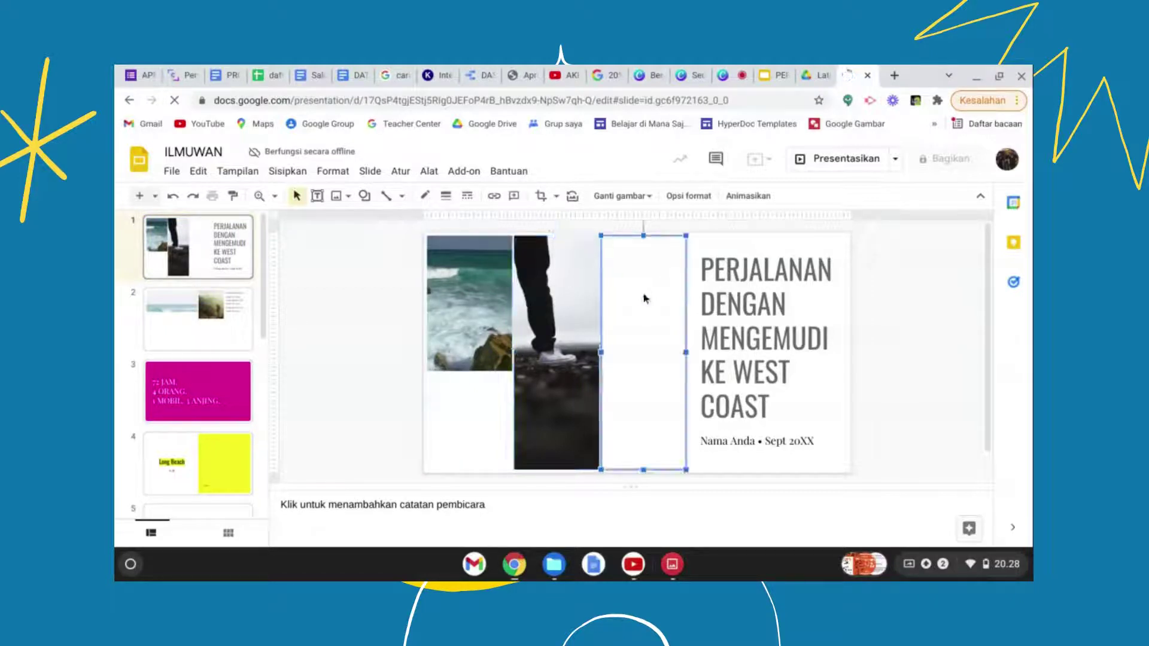
# Select the placeholder title text on the cover slide, starting from its first line
pyautogui.click(729, 290)
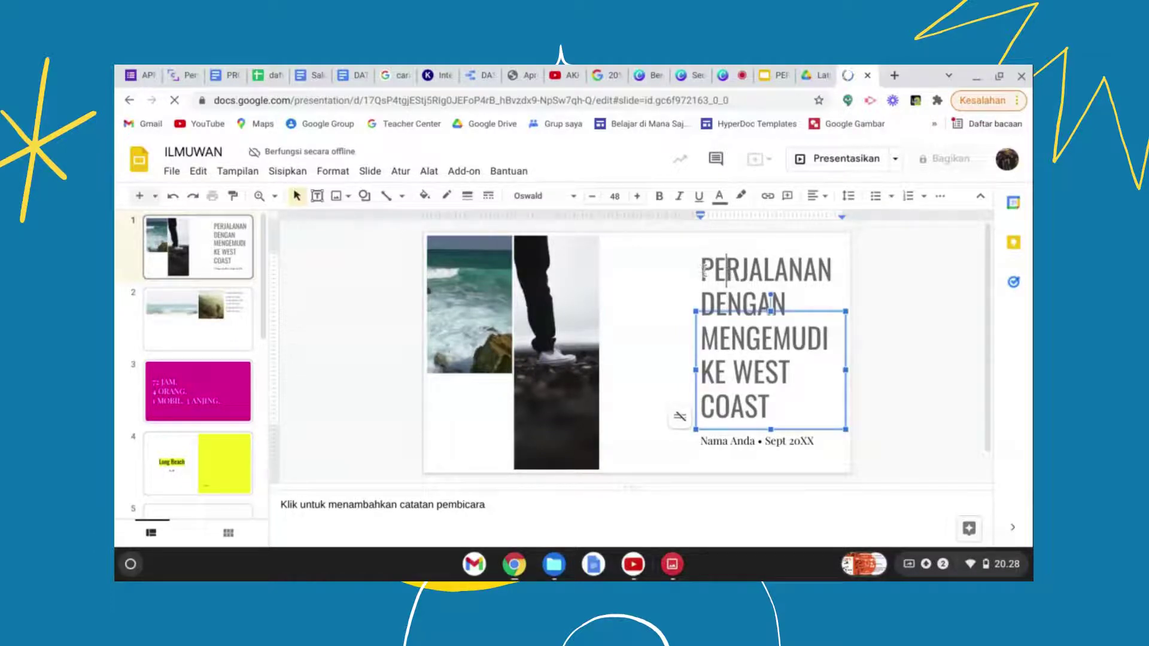
pyautogui.doubleClick(704, 269)
pyautogui.hotkey('shift', 'Down')
pyautogui.hotkey('shift', 'Down')
pyautogui.hotkey('shift', 'Down')
pyautogui.hotkey('shift', 'Down')
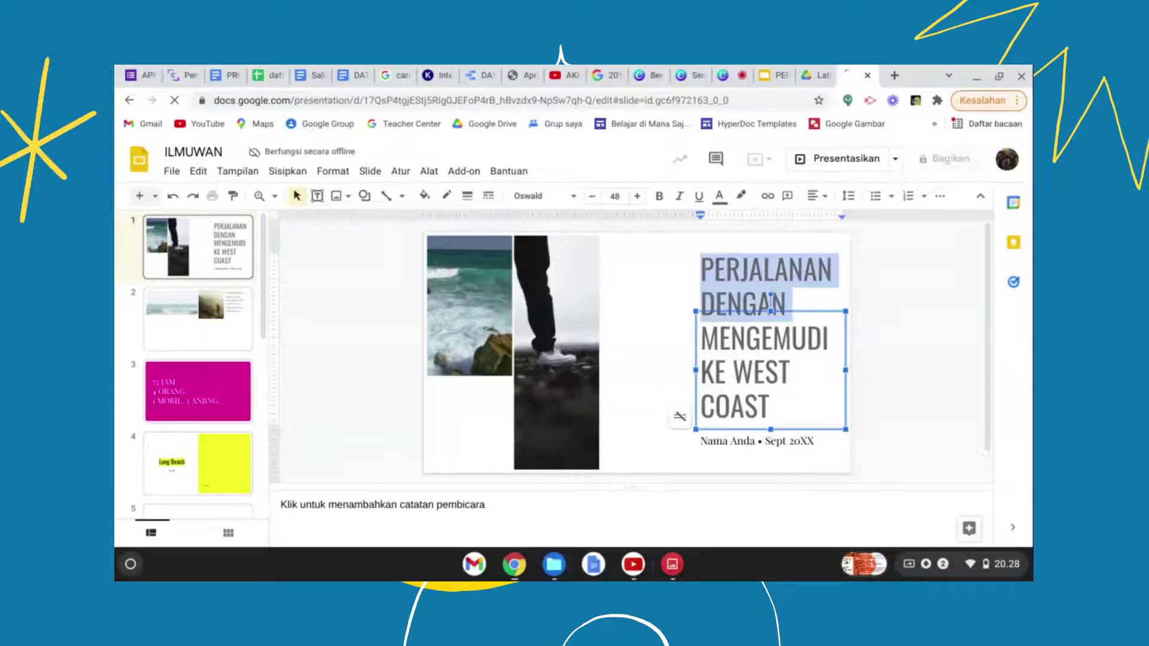
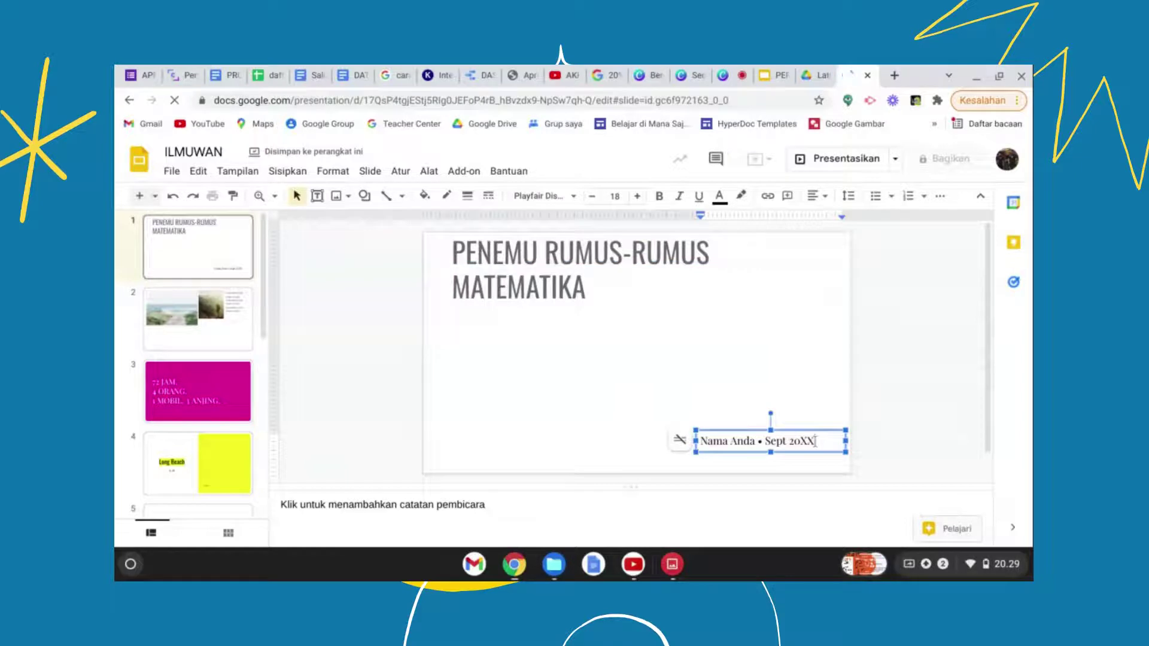
# Replace the placeholder name and date under the cover slide's title with the presenter's full name
pyautogui.press('BackSpace')
pyautogui.press('BackSpace')
pyautogui.press('BackSpace')
pyautogui.press('BackSpace')
pyautogui.press('BackSpace')
pyautogui.press('BackSpace')
pyautogui.press('BackSpace')
pyautogui.press('BackSpace')
pyautogui.press('BackSpace')
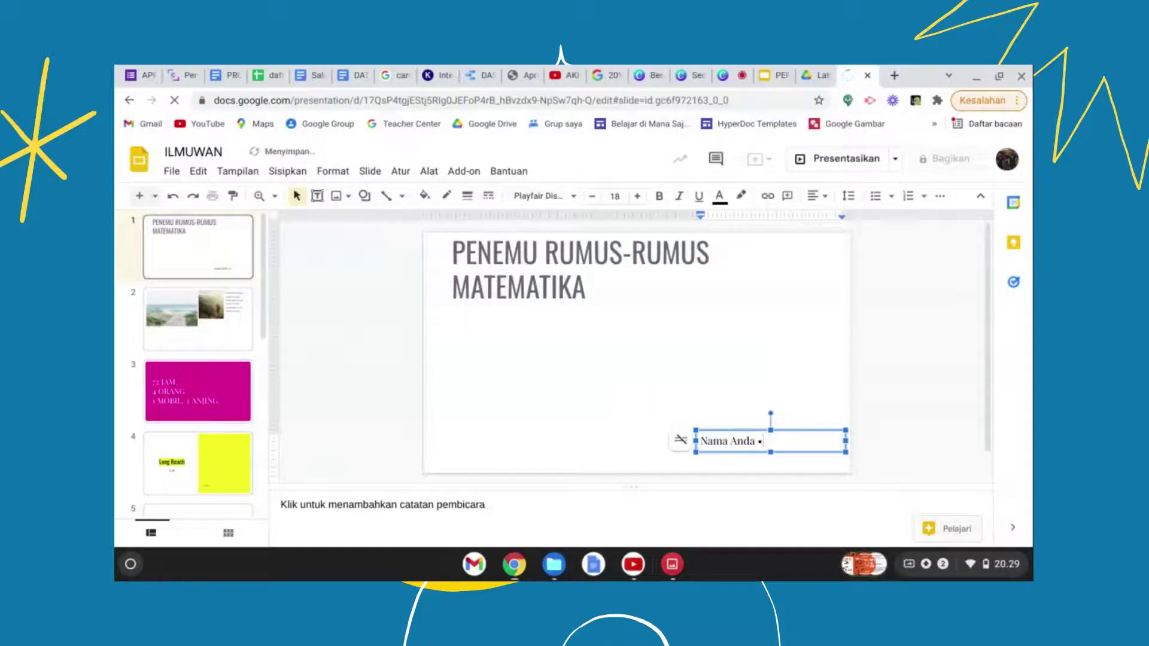
pyautogui.press('BackSpace')
pyautogui.press('BackSpace')
pyautogui.press('BackSpace')
pyautogui.press('BackSpace')
pyautogui.press('BackSpace')
pyautogui.press('BackSpace')
pyautogui.press('BackSpace')
pyautogui.press('BackSpace')
pyautogui.press('BackSpace')
pyautogui.press('BackSpace')
pyautogui.press('BackSpace')
pyautogui.write('Y')
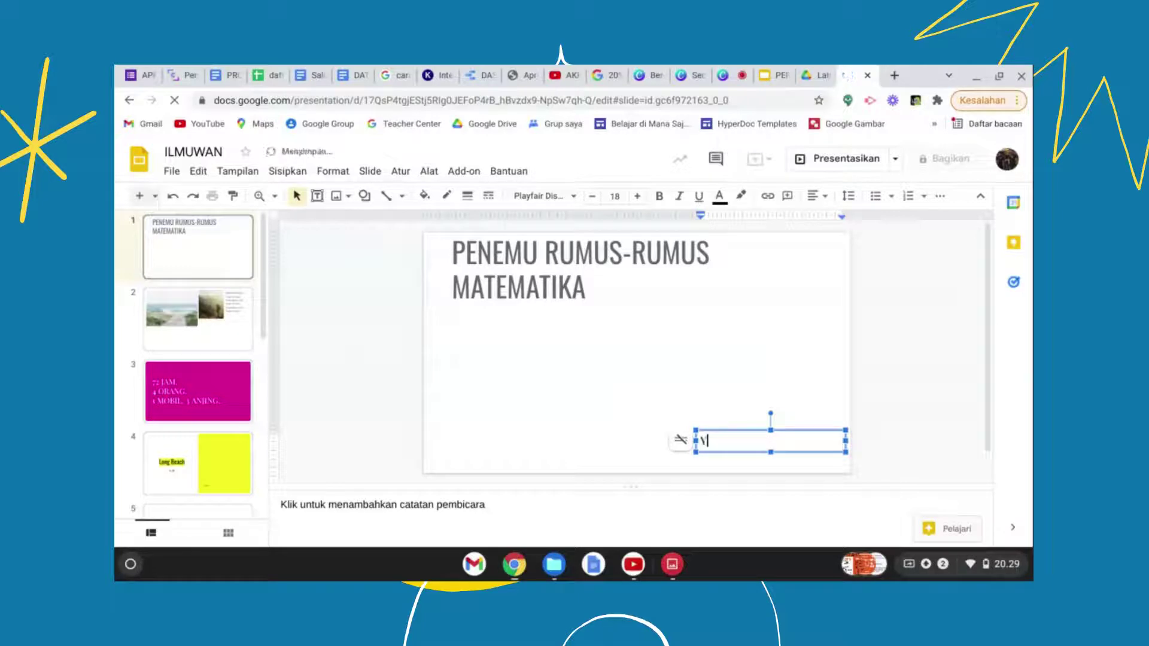
pyautogui.write('AYAN SUHER')
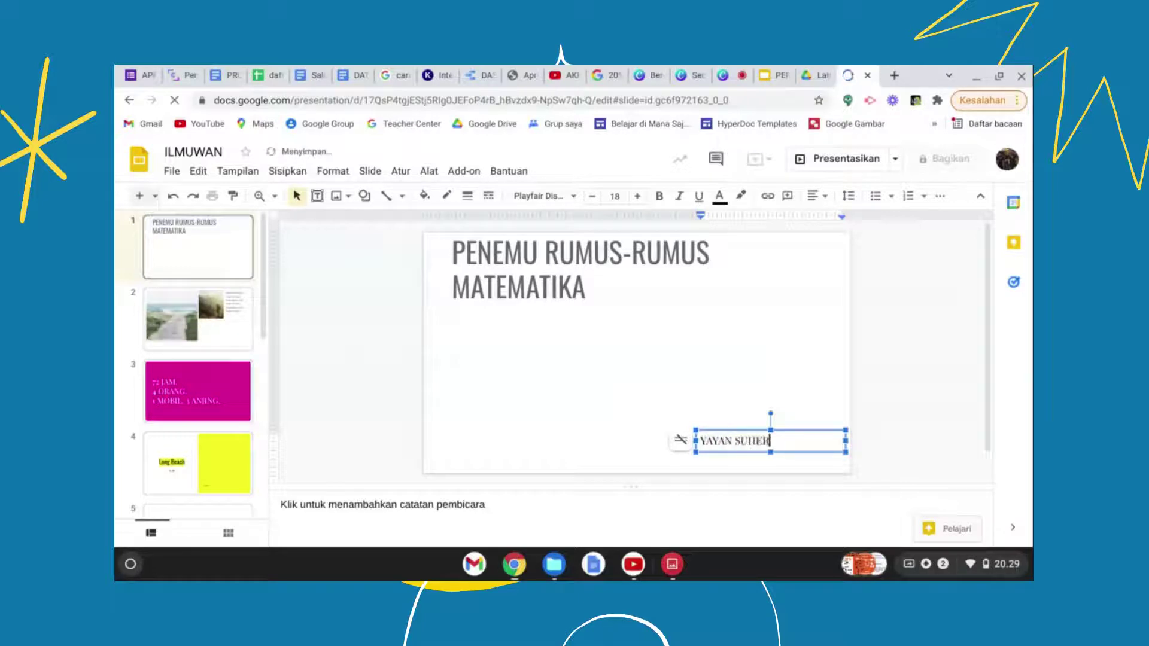
pyautogui.write('LAN')
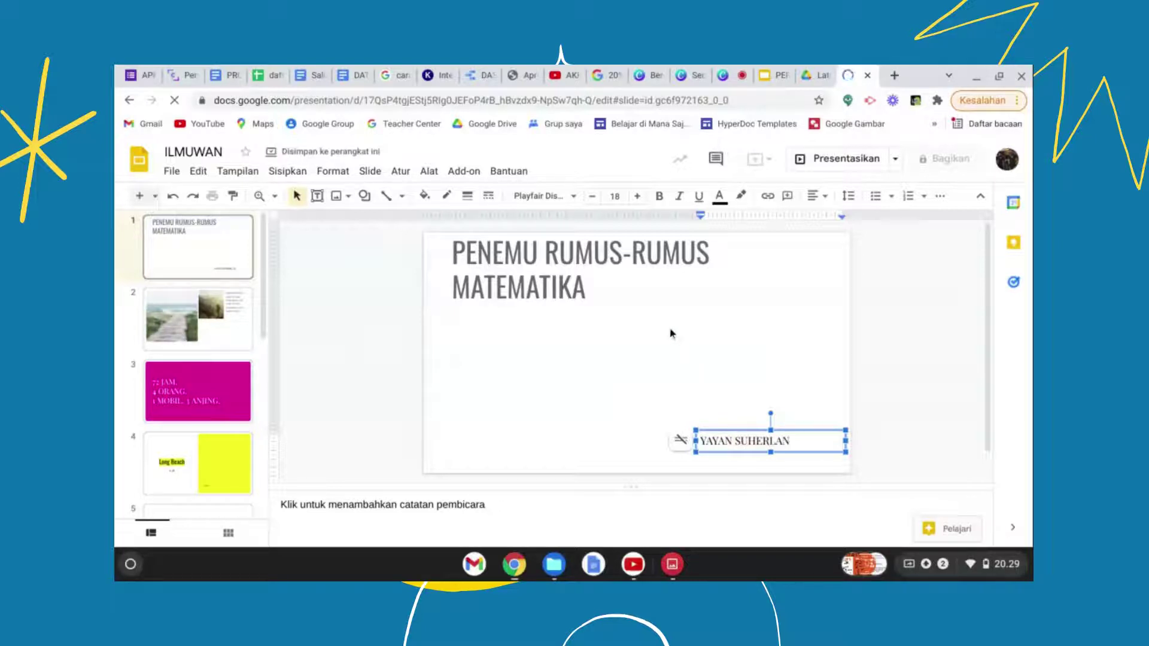
pyautogui.click(718, 373)
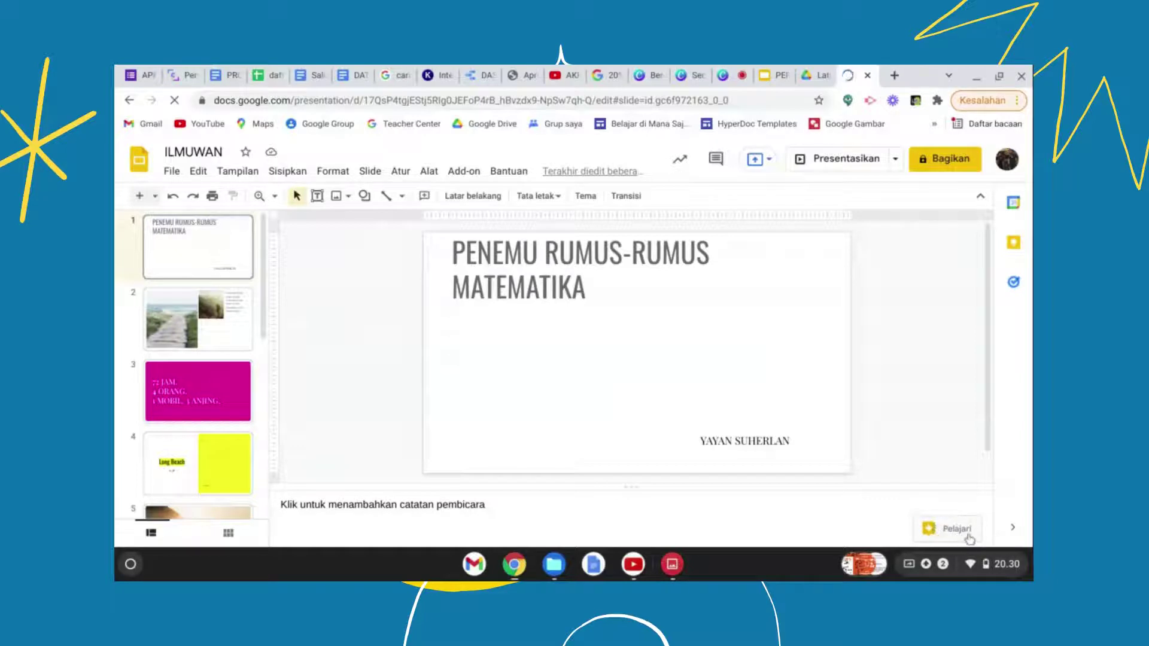
# Search Explore for "penemu rumus pythagoras" and display the image results
pyautogui.click(929, 529)
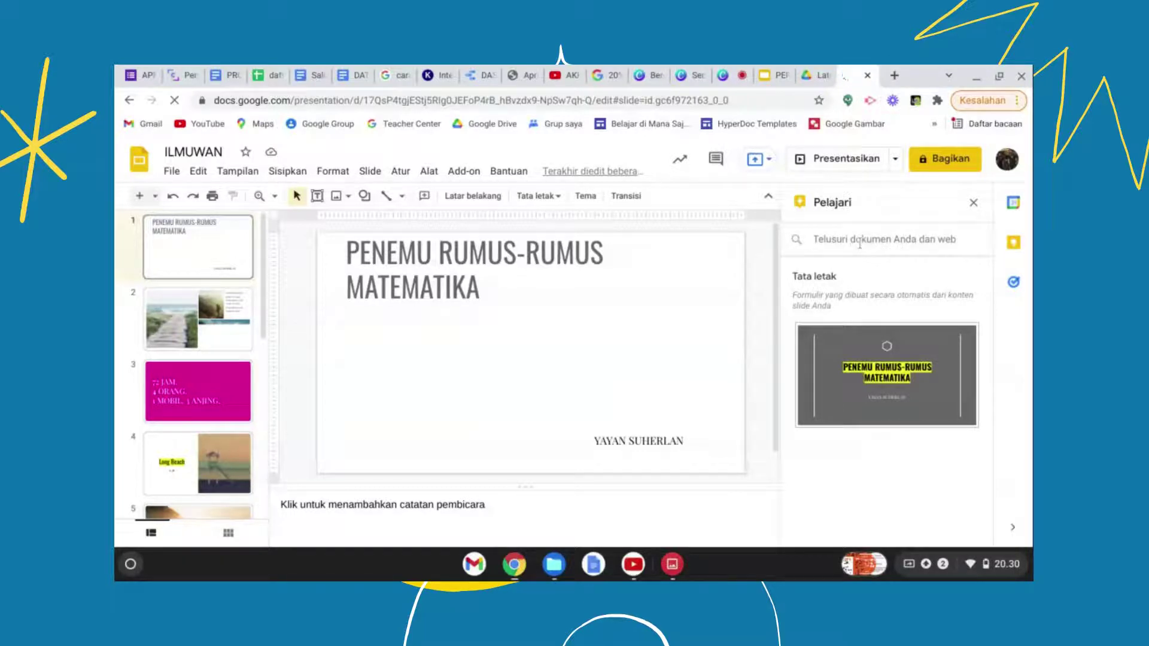
pyautogui.write('Penemu rumus ph')
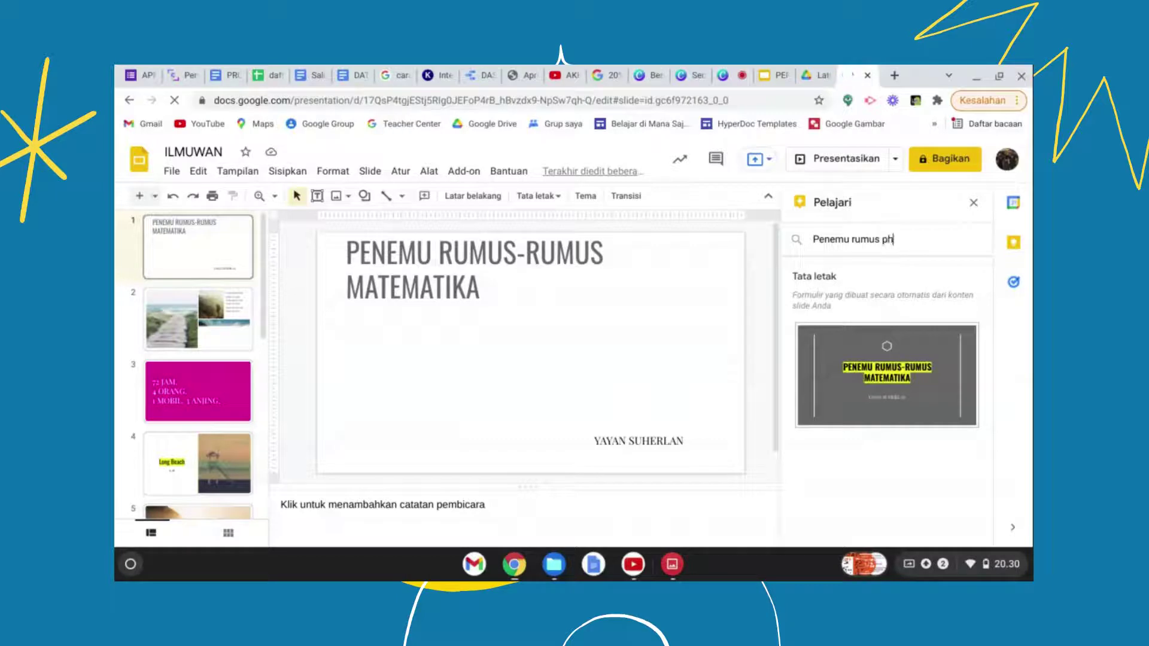
pyautogui.write('ytaghoras')
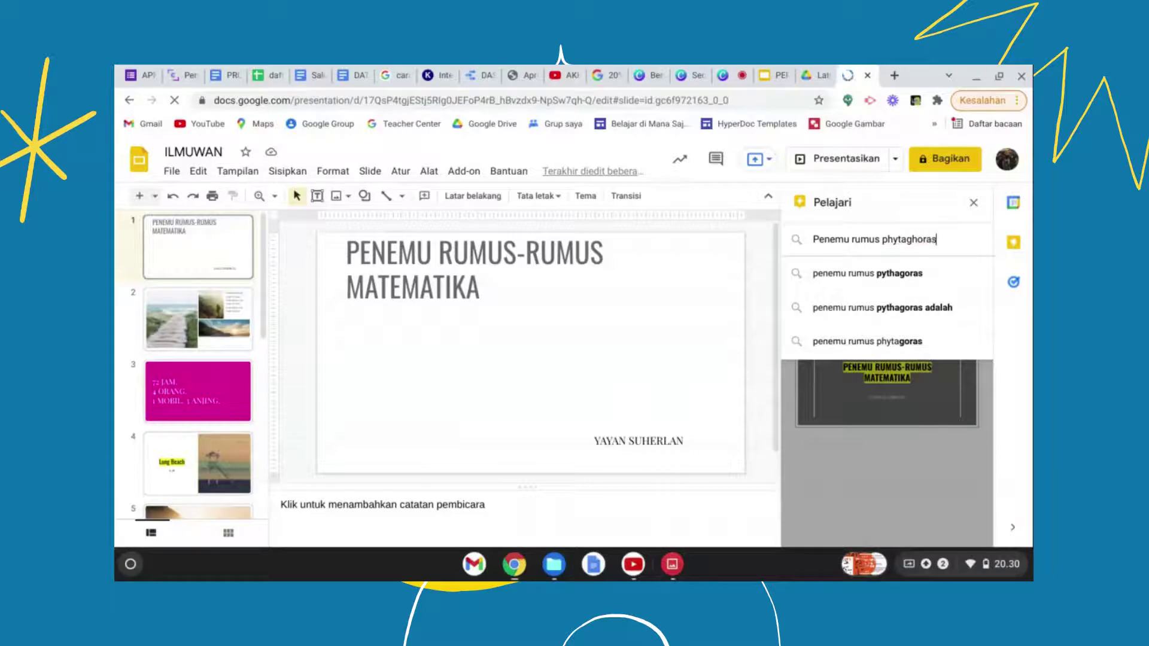
pyautogui.click(892, 277)
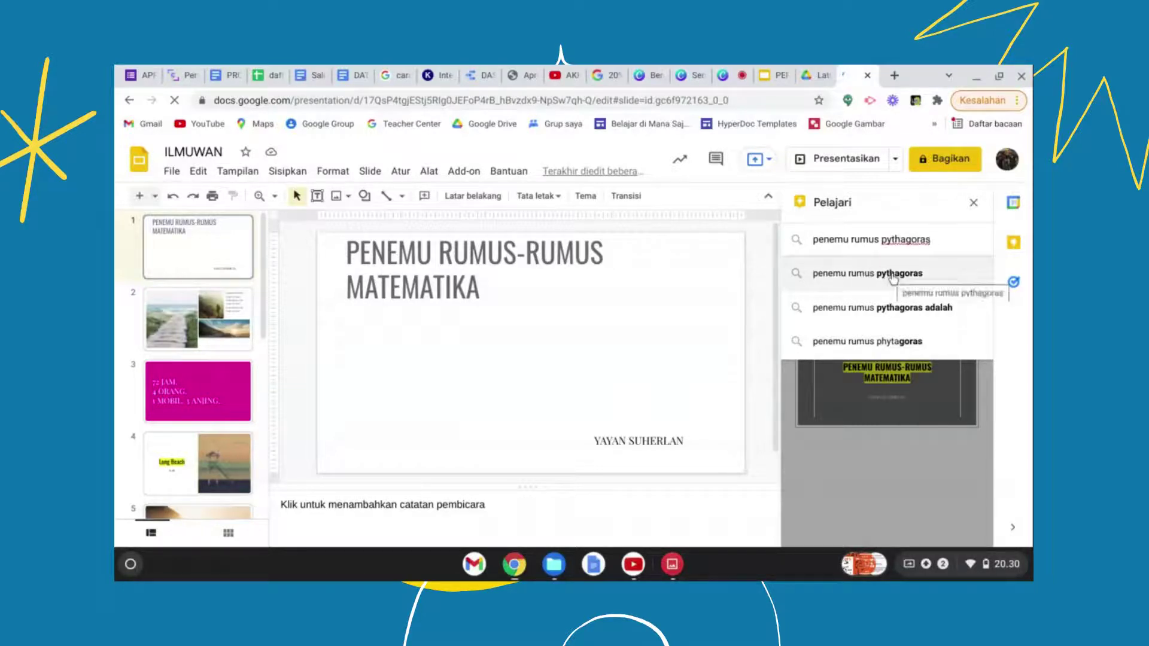
pyautogui.click(892, 276)
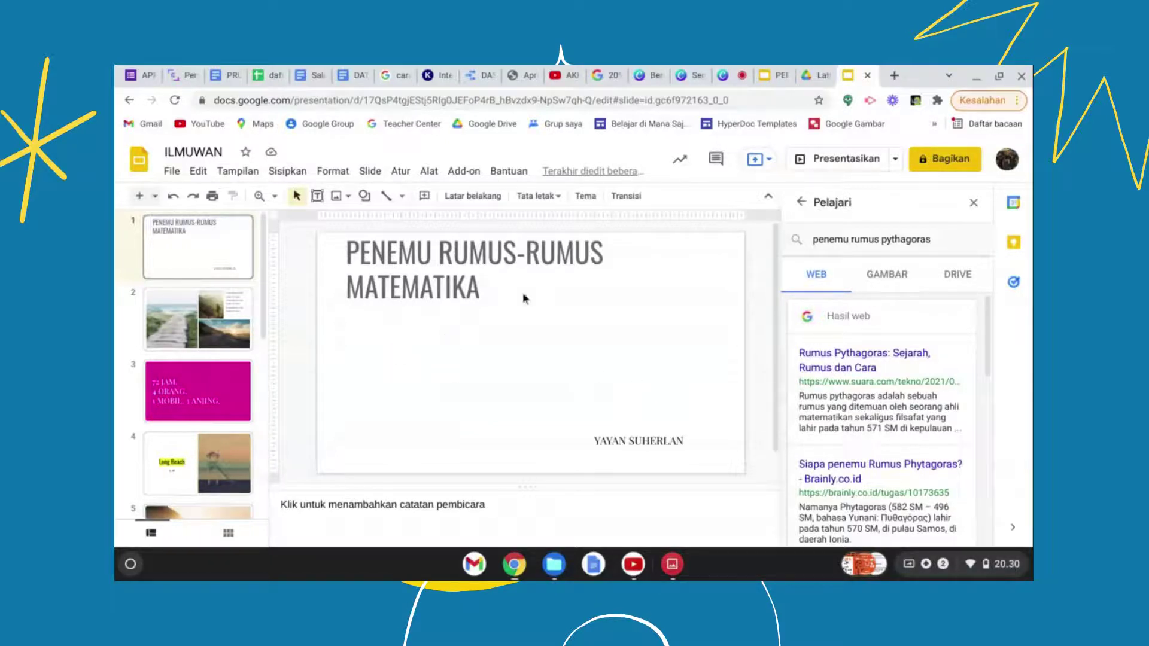
pyautogui.click(888, 278)
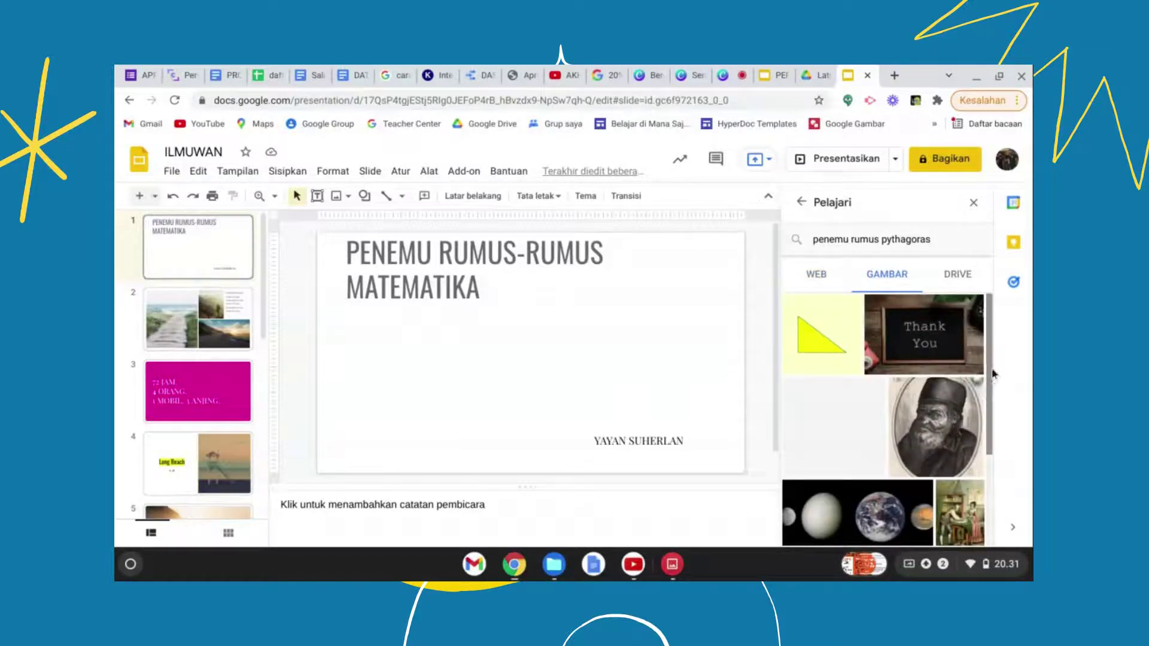
# Insert the engraved portrait of the bearded man on the cover slide, shrink it and place it below the title
pyautogui.moveTo(993, 374); pyautogui.dragTo(993, 411)
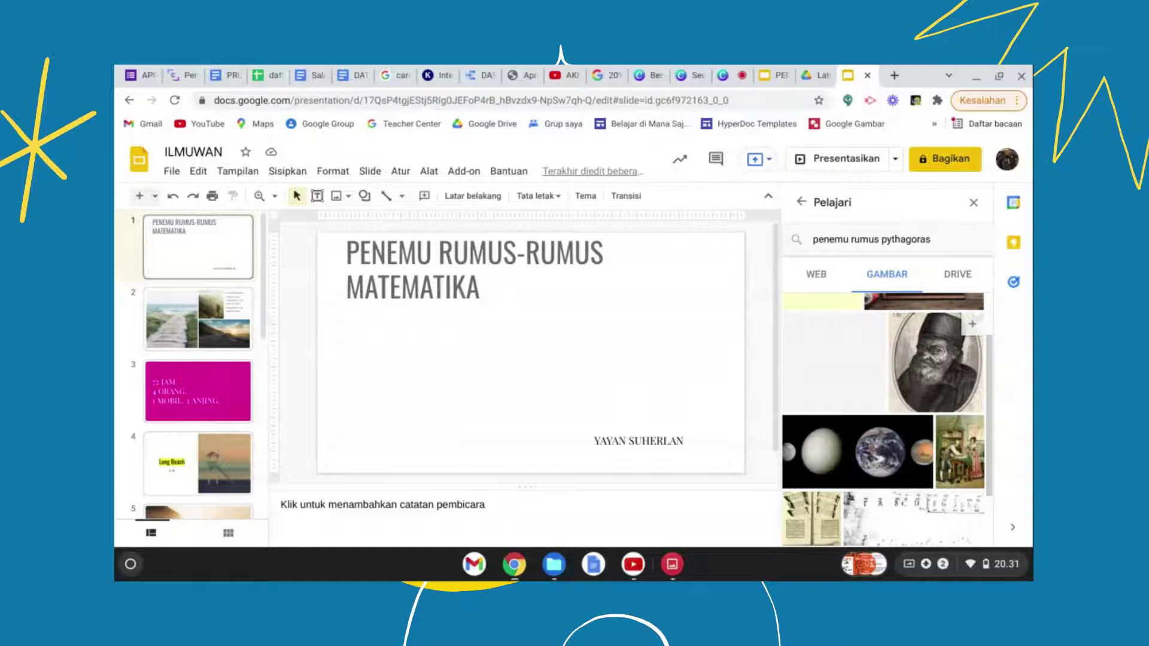
pyautogui.click(937, 371)
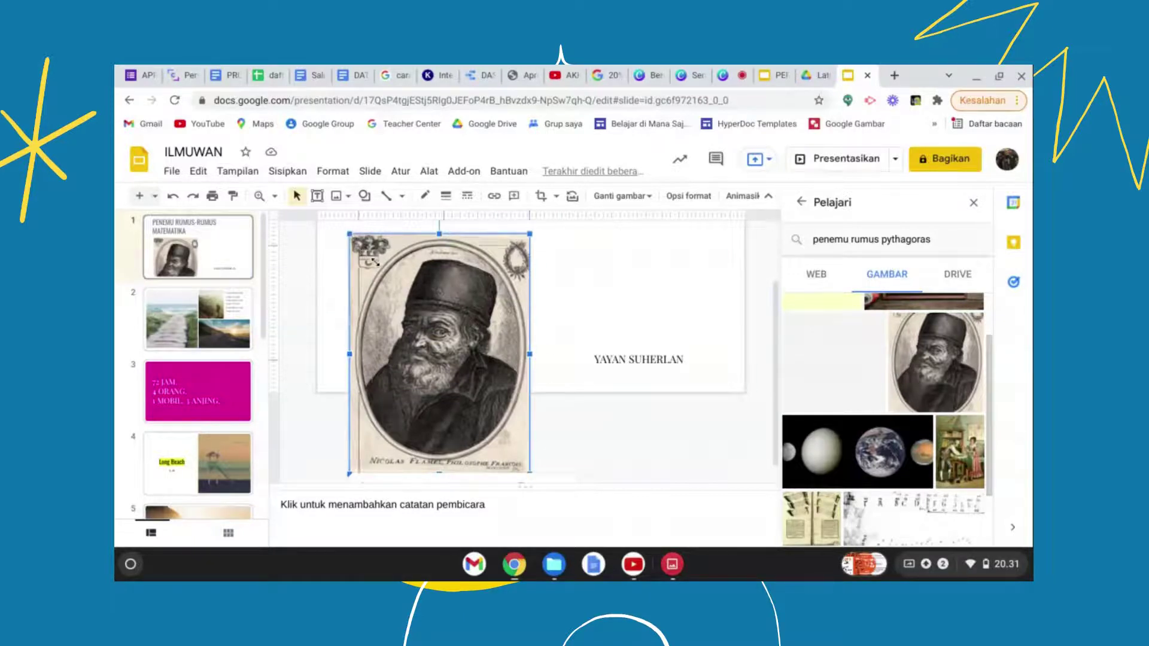
pyautogui.moveTo(440, 339); pyautogui.dragTo(375, 251)
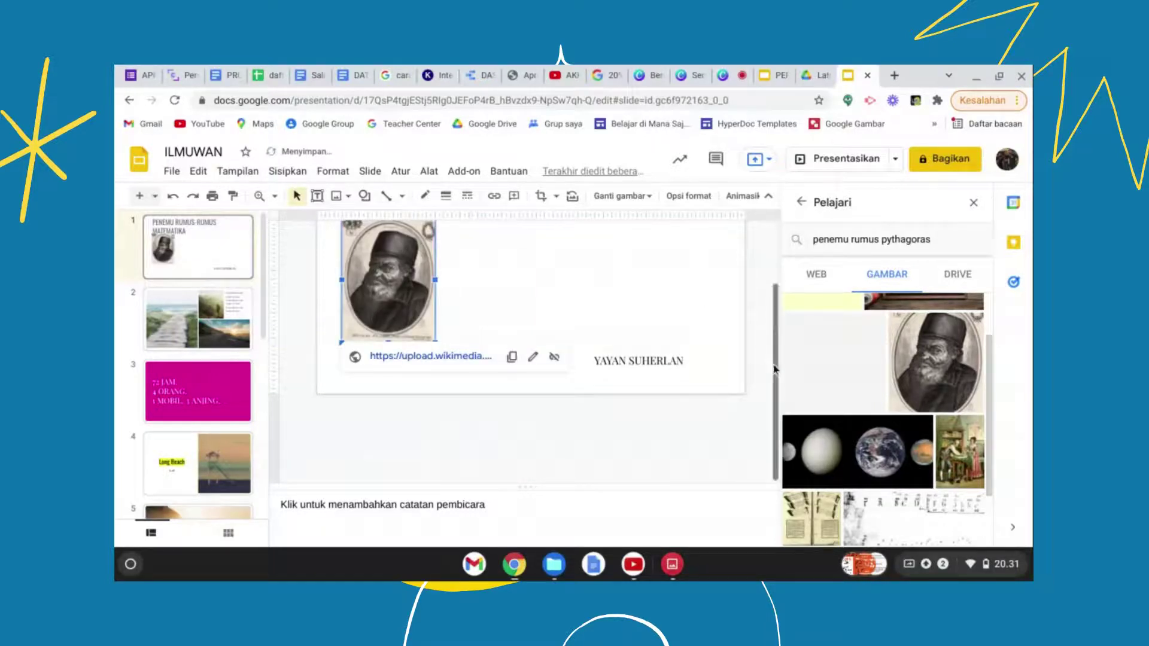
pyautogui.scroll(3, 775, 373)
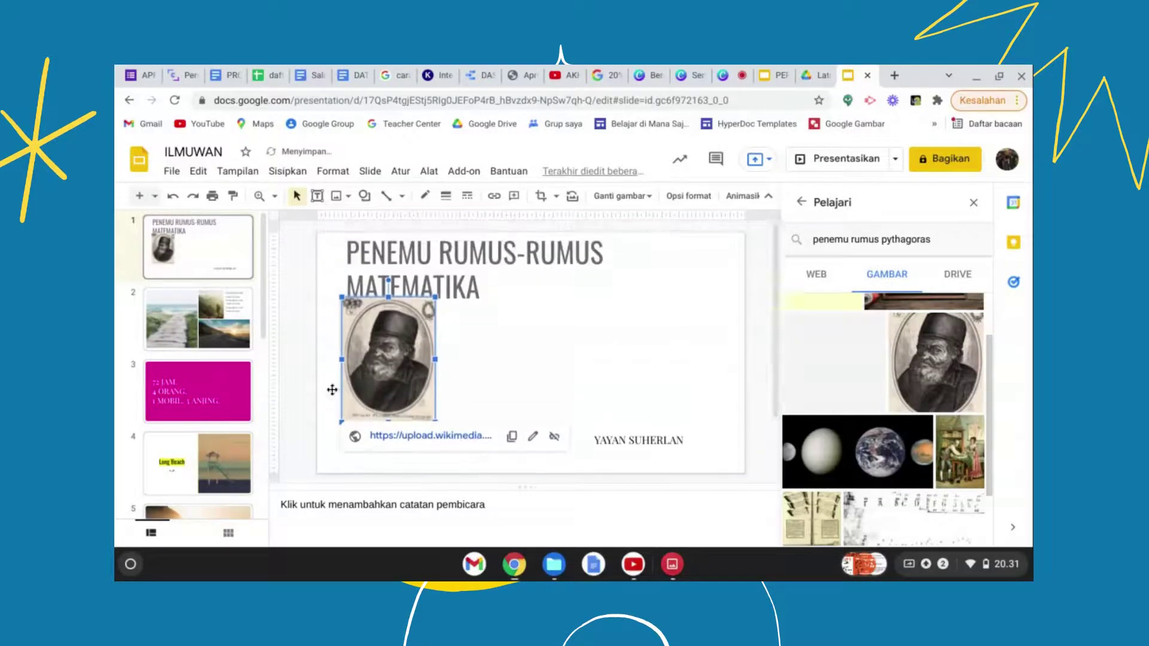
pyautogui.moveTo(352, 381); pyautogui.dragTo(364, 407)
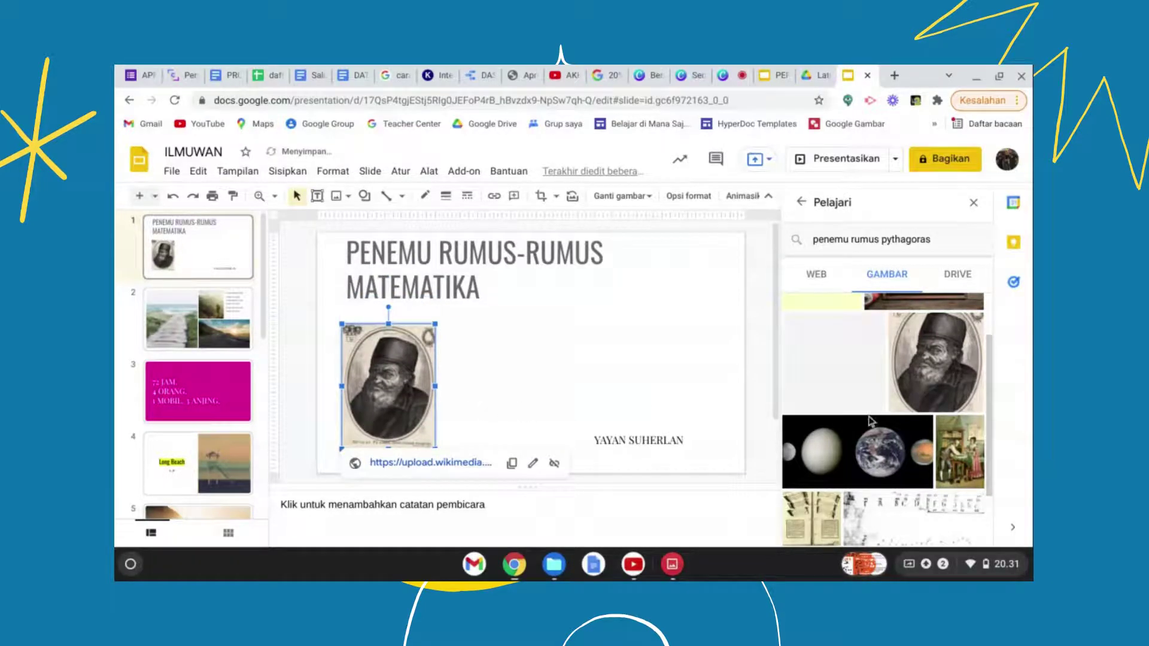
# Insert the painting of the man and woman at a table, shrink it and place it beside the portrait on the cover slide
pyautogui.moveTo(989, 446); pyautogui.dragTo(998, 357)
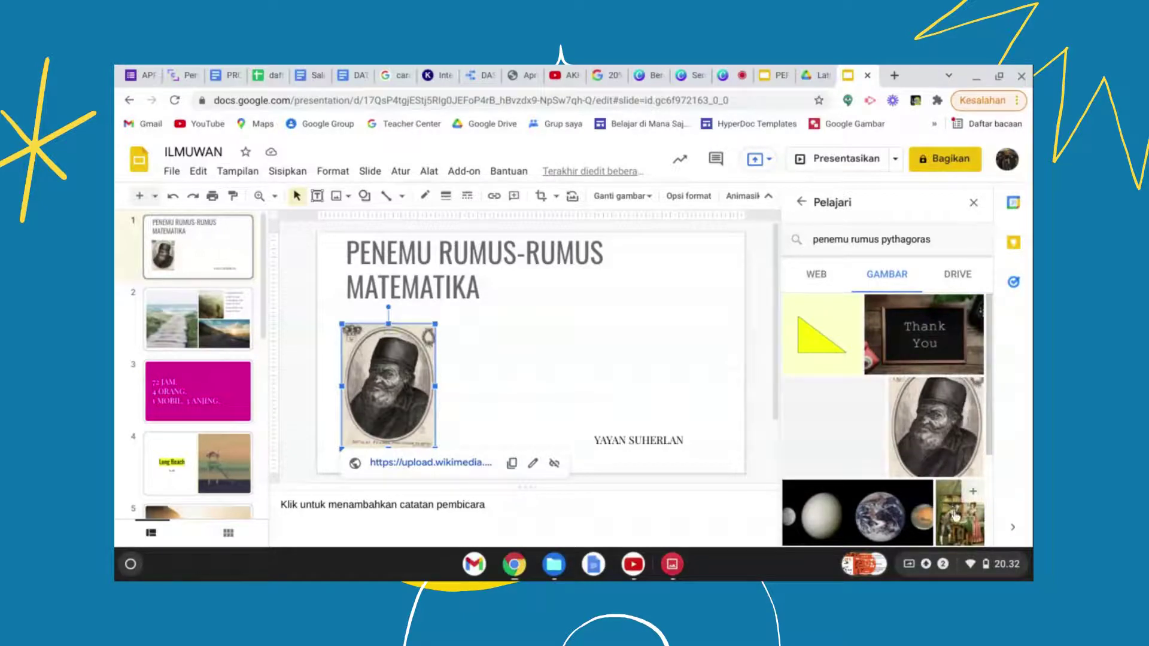
pyautogui.moveTo(954, 513)
pyautogui.mouseDown()
pyautogui.moveTo(759, 413)
pyautogui.moveTo(567, 360)
pyautogui.moveTo(456, 348)
pyautogui.mouseUp()
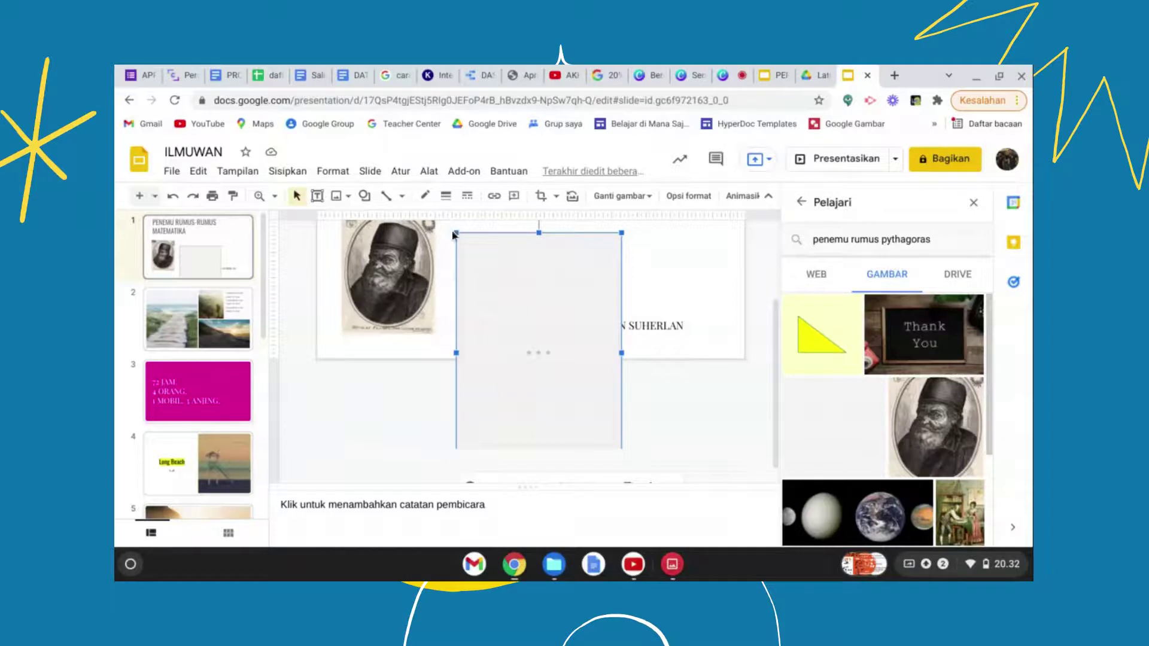
pyautogui.moveTo(453, 266); pyautogui.dragTo(490, 289)
pyautogui.moveTo(456, 232); pyautogui.dragTo(539, 323)
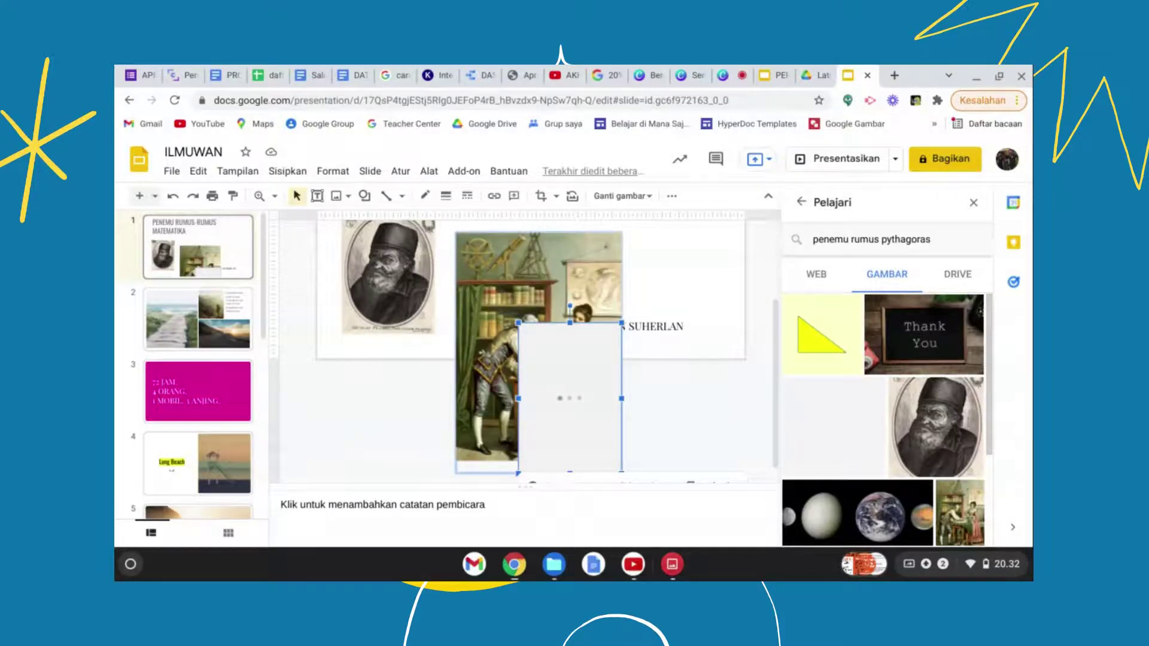
pyautogui.moveTo(563, 371); pyautogui.dragTo(500, 244)
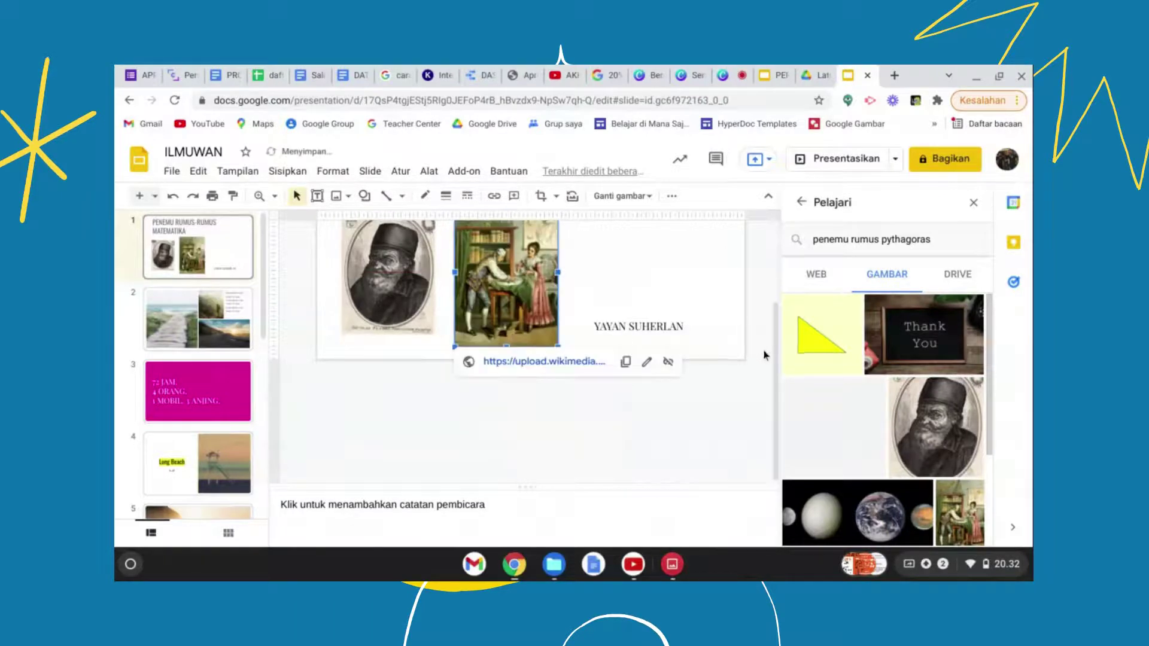
pyautogui.scroll(2, 771, 338)
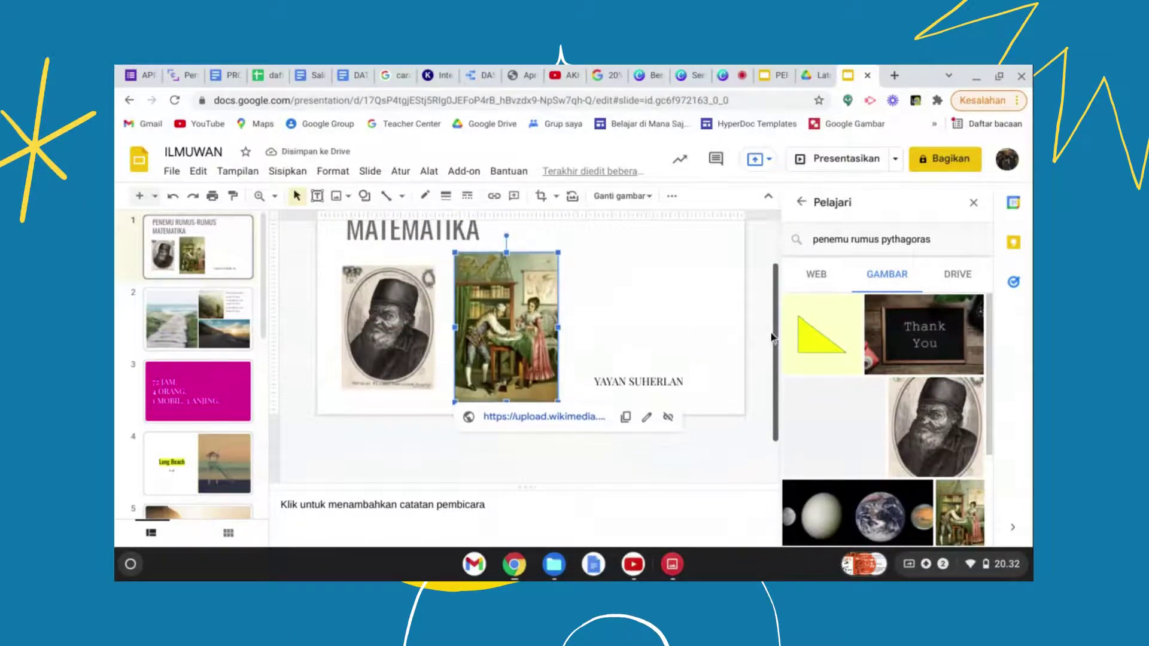
pyautogui.click(622, 323)
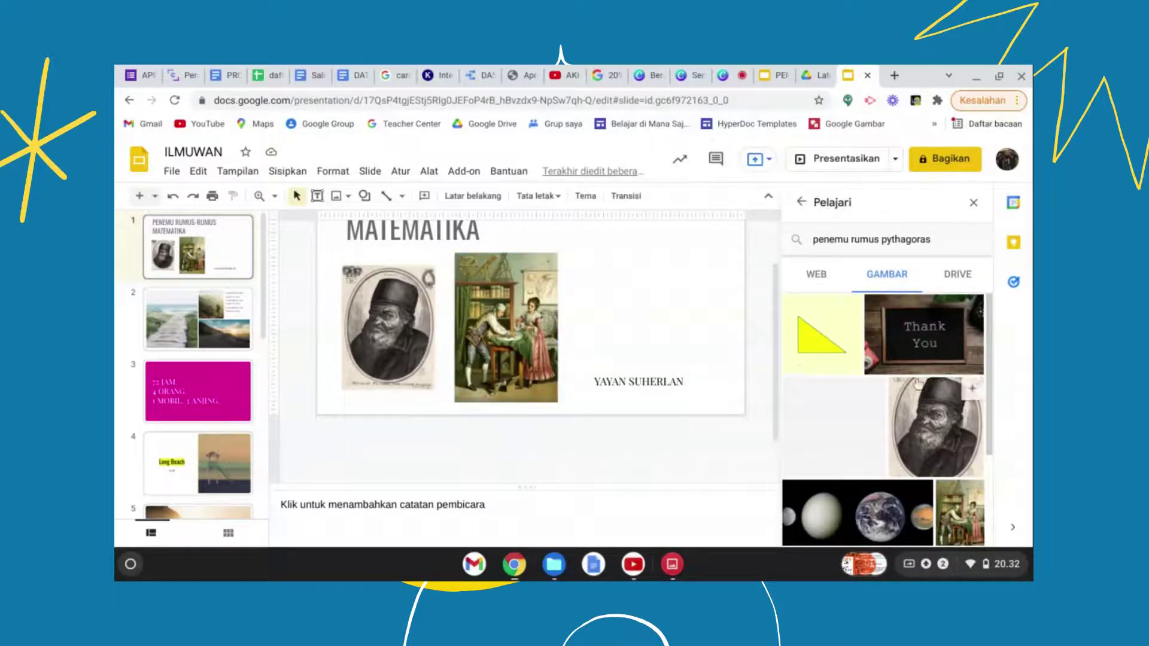
# Insert the planets picture on the cover slide, shrink it and place it beside the painting above the presenter's name
pyautogui.click(883, 515)
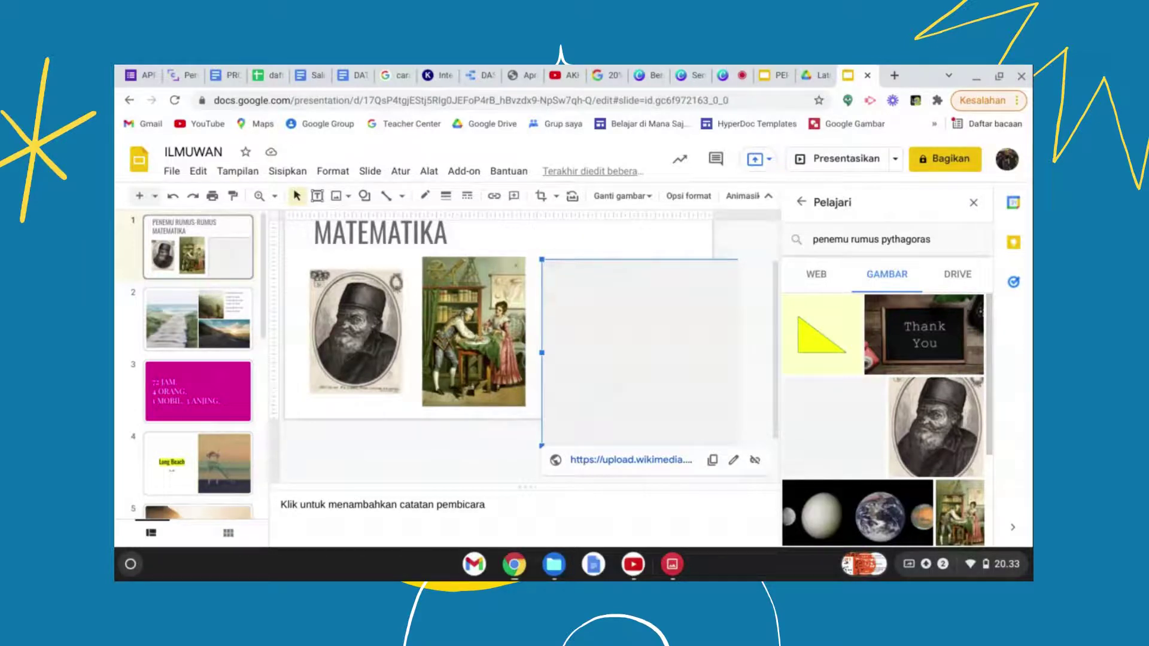
pyautogui.moveTo(544, 261); pyautogui.dragTo(555, 308)
pyautogui.moveTo(561, 264); pyautogui.dragTo(612, 285)
pyautogui.moveTo(644, 324); pyautogui.dragTo(566, 300)
# Shift the portrait, painting and planets picture left in a row and shrink the planets picture to fit inside the cover slide
pyautogui.click(483, 310)
pyautogui.moveTo(483, 310); pyautogui.dragTo(467, 312)
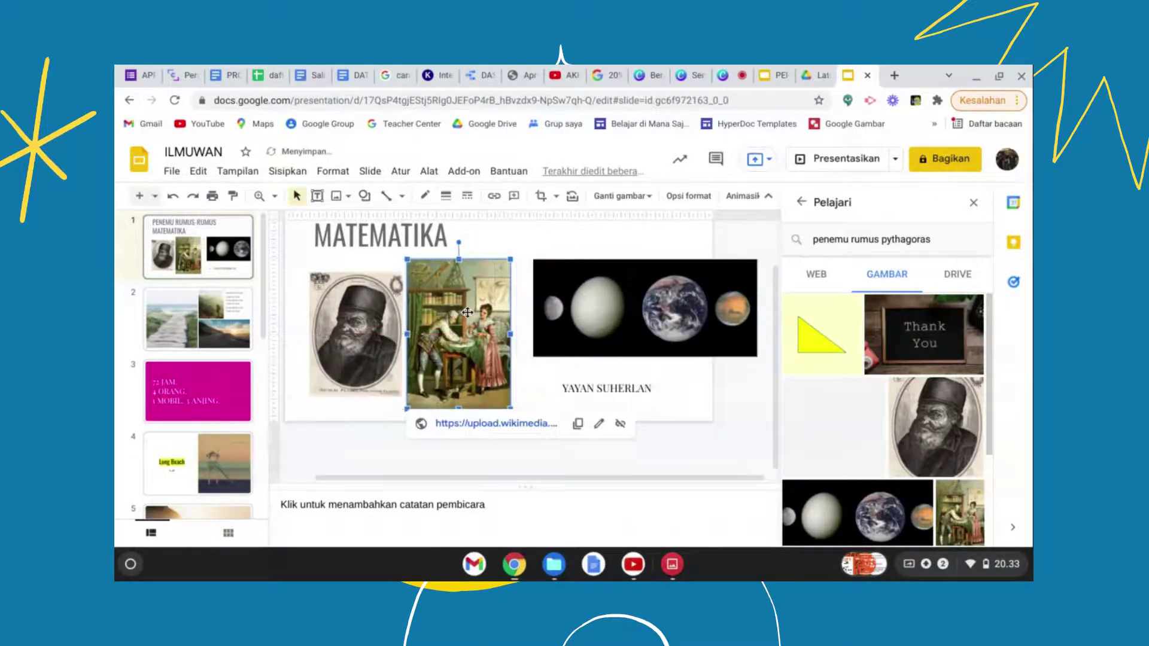
pyautogui.moveTo(390, 318); pyautogui.dragTo(368, 317)
pyautogui.moveTo(488, 299); pyautogui.dragTo(471, 300)
pyautogui.click(551, 299)
pyautogui.moveTo(552, 299); pyautogui.dragTo(522, 299)
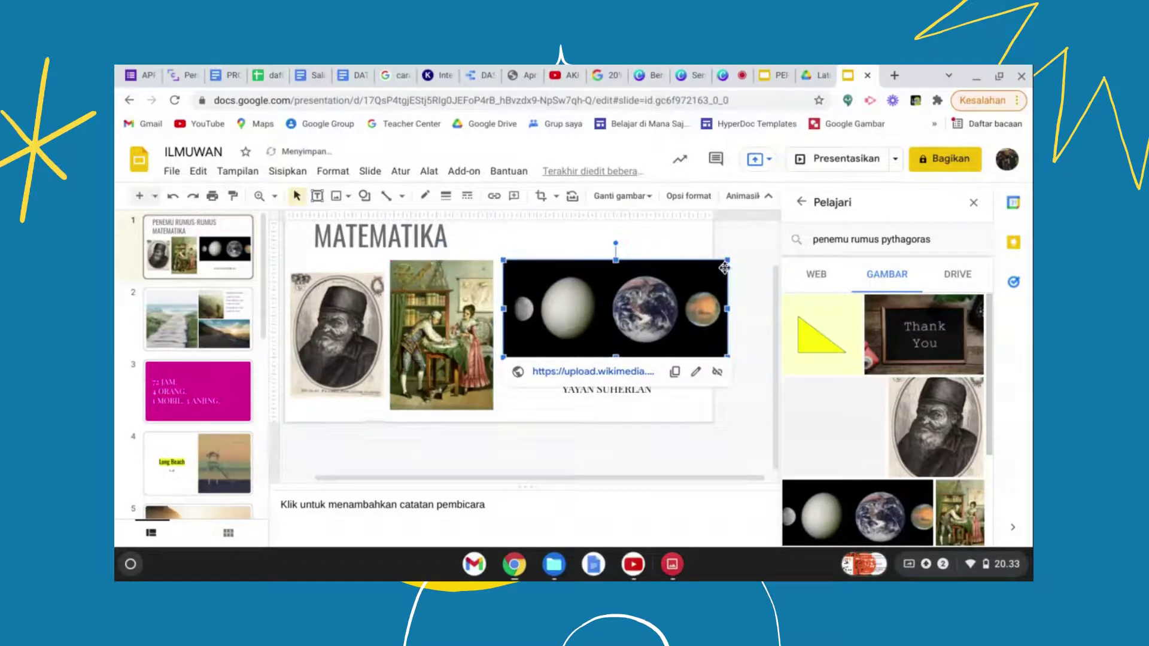
pyautogui.moveTo(724, 263); pyautogui.dragTo(707, 275)
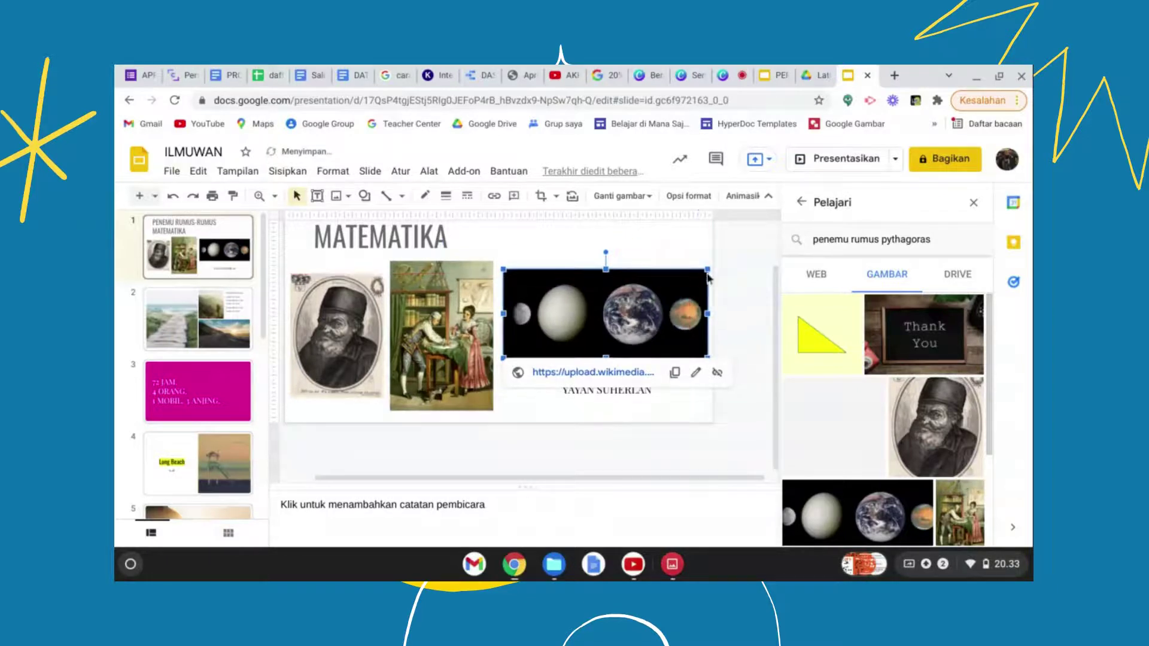
pyautogui.click(671, 257)
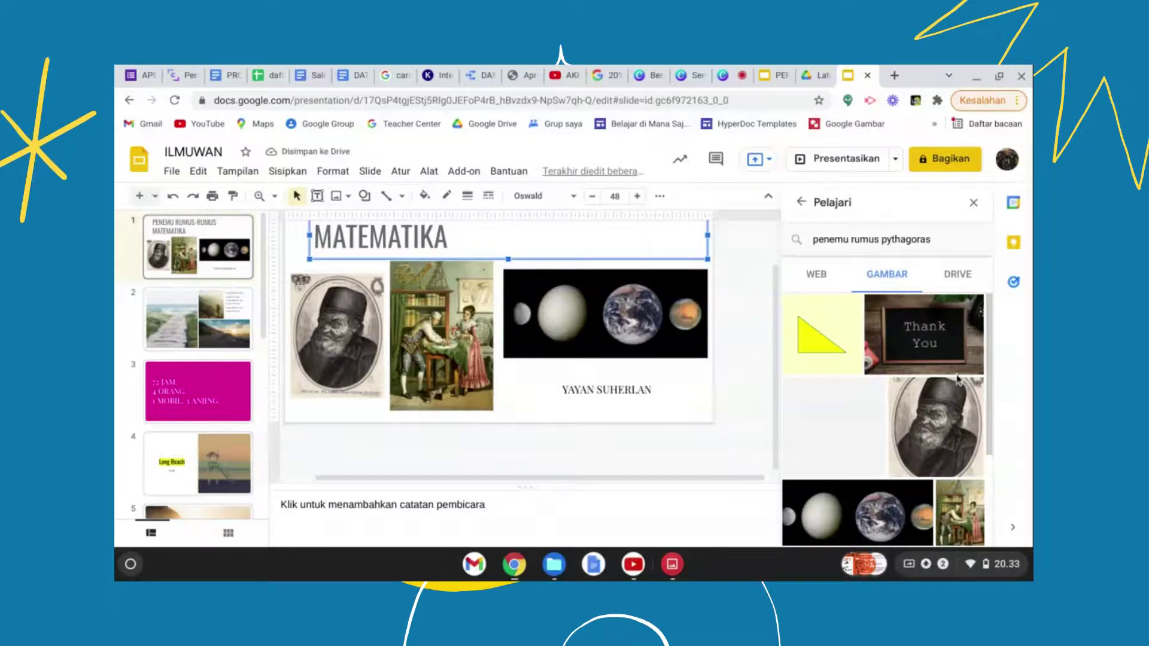
# Check Explore for cover slide layout suggestions and delete the planets picture
pyautogui.click(974, 204)
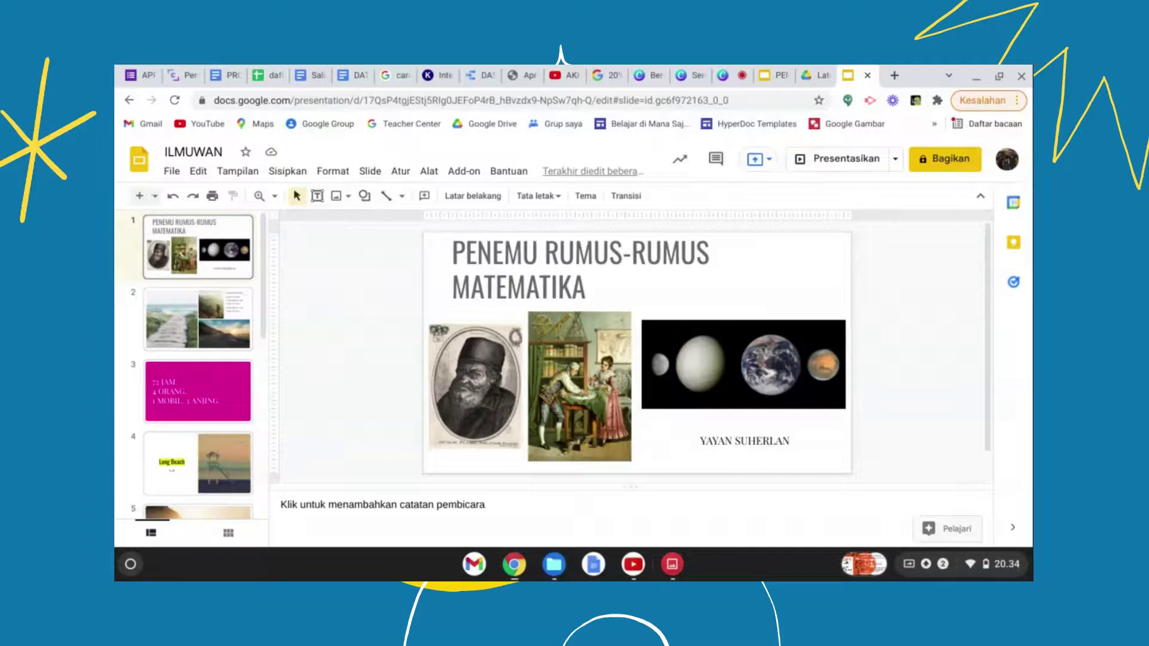
pyautogui.click(931, 530)
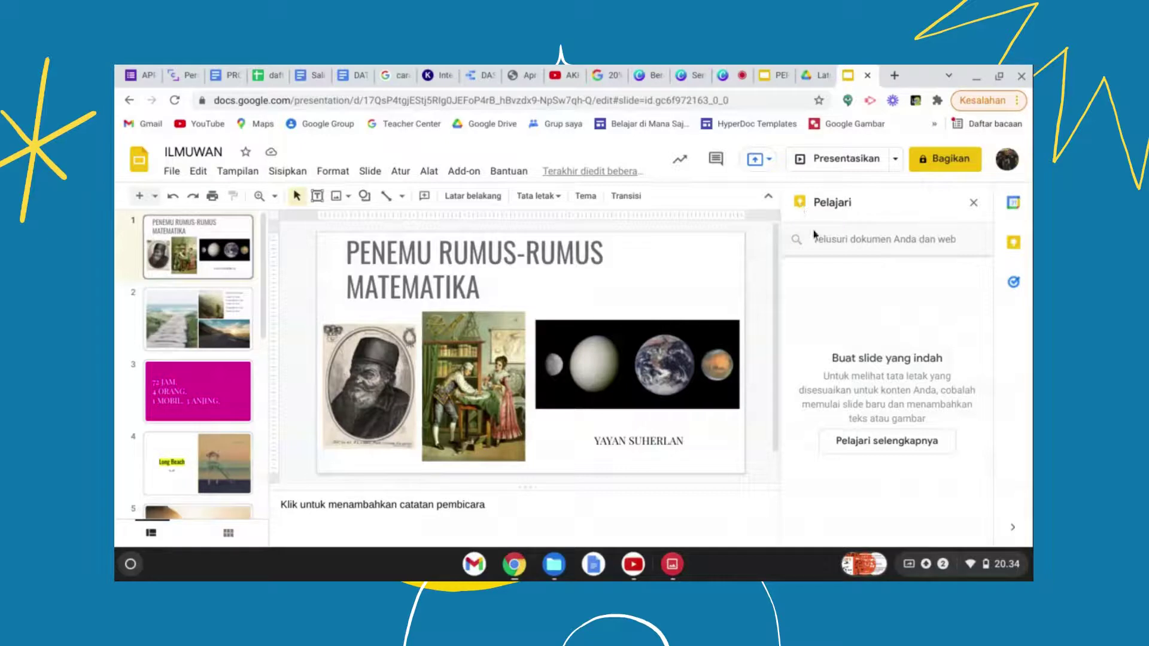
pyautogui.click(974, 204)
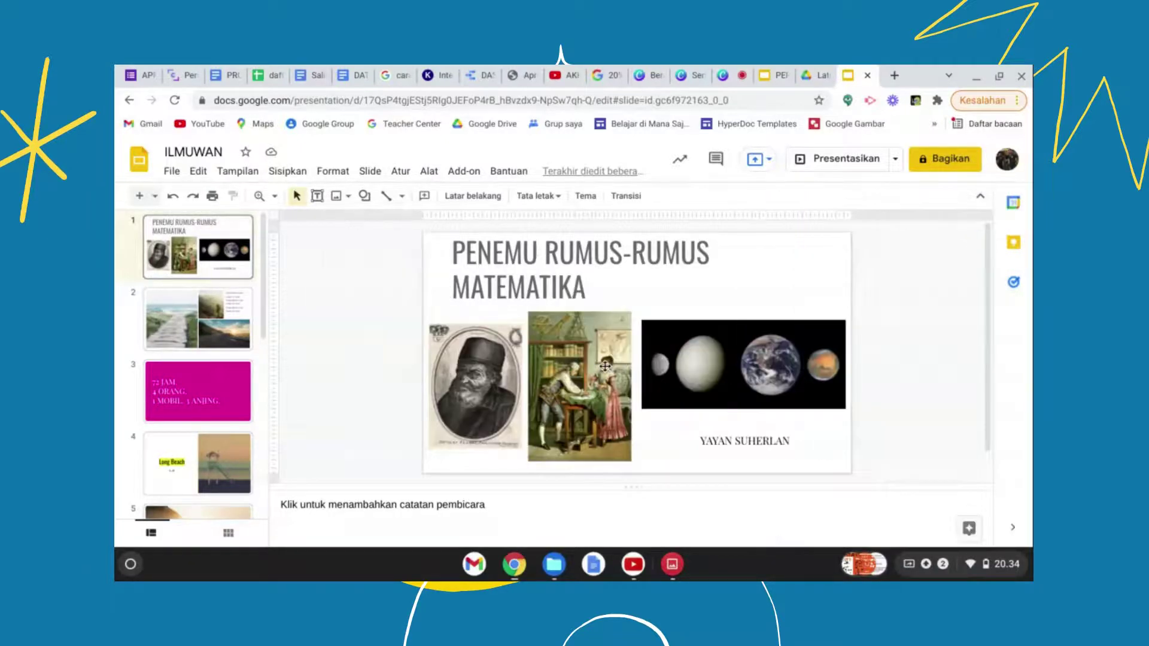
pyautogui.click(707, 371)
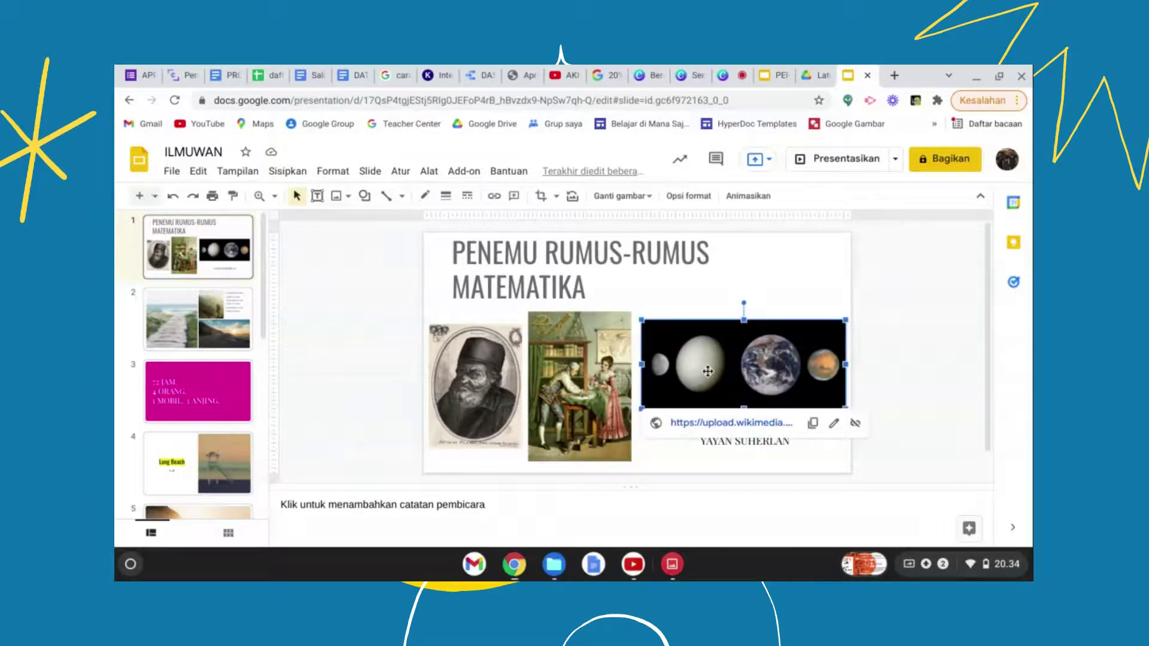
pyautogui.press('Delete')
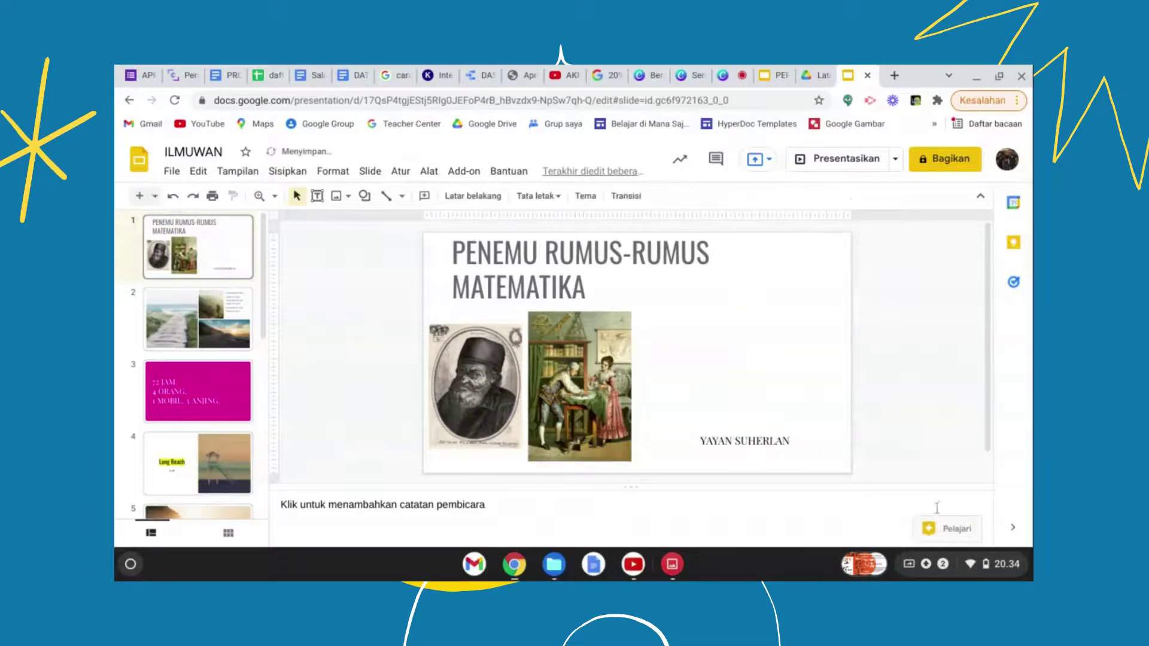
# Apply Explore's suggested layout with the portrait and painting side by side above the highlighted, centred title
pyautogui.click(928, 530)
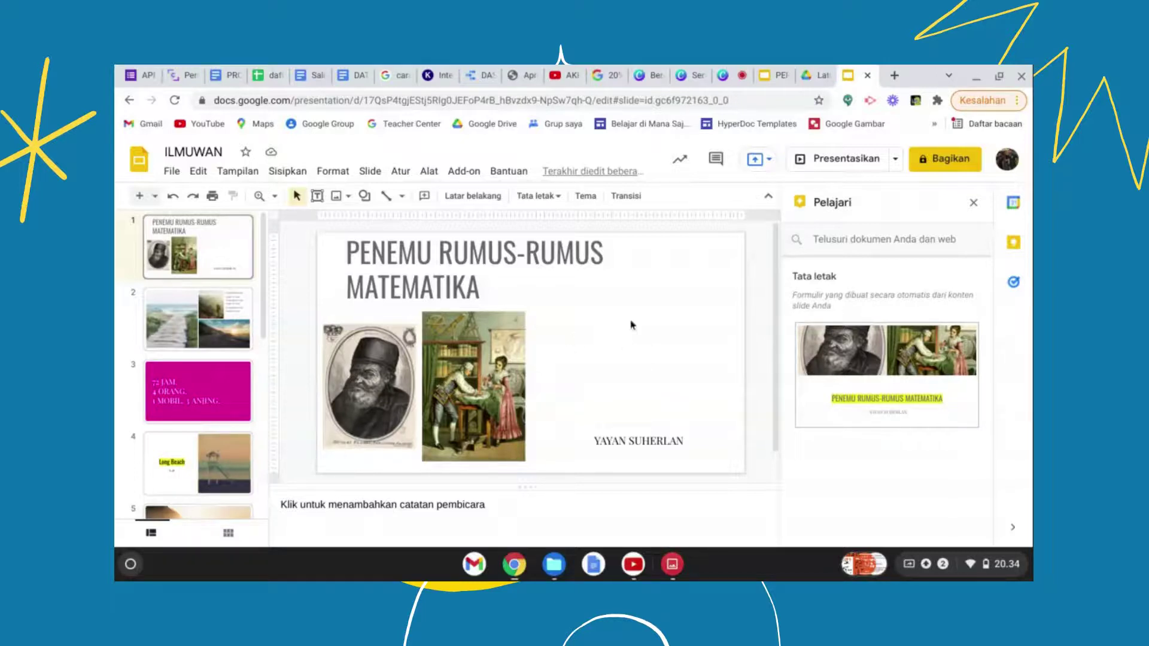
pyautogui.click(843, 353)
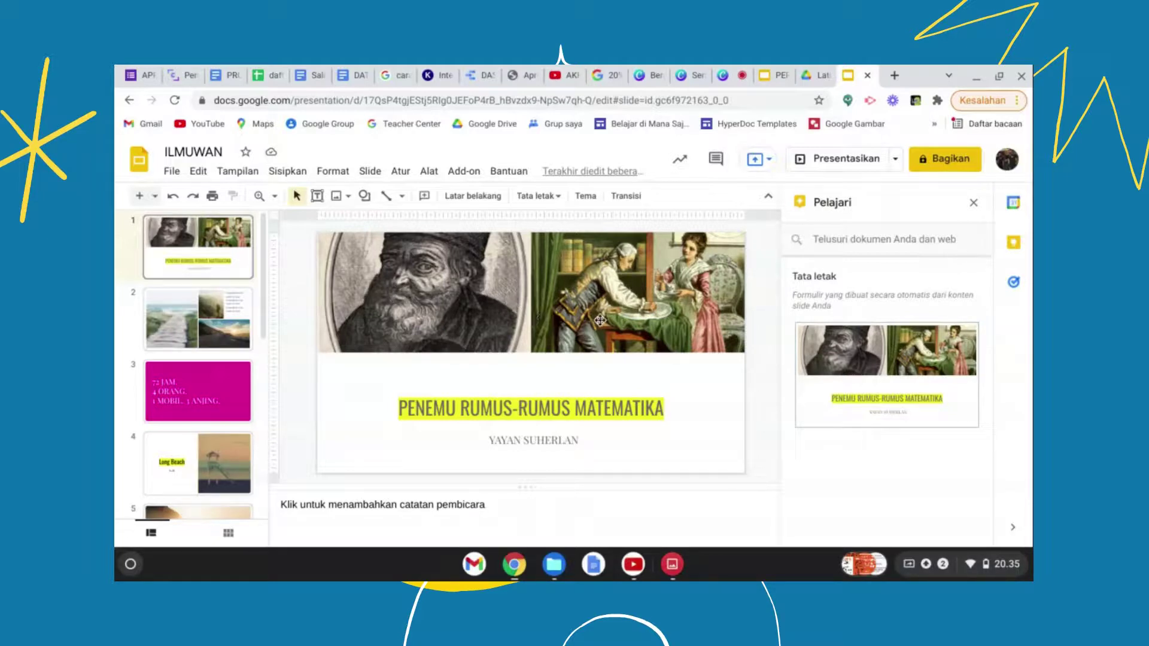
# View the portrait's source image on Wikimedia through its link, return to the slide and select the painting to show its source link
pyautogui.click(421, 312)
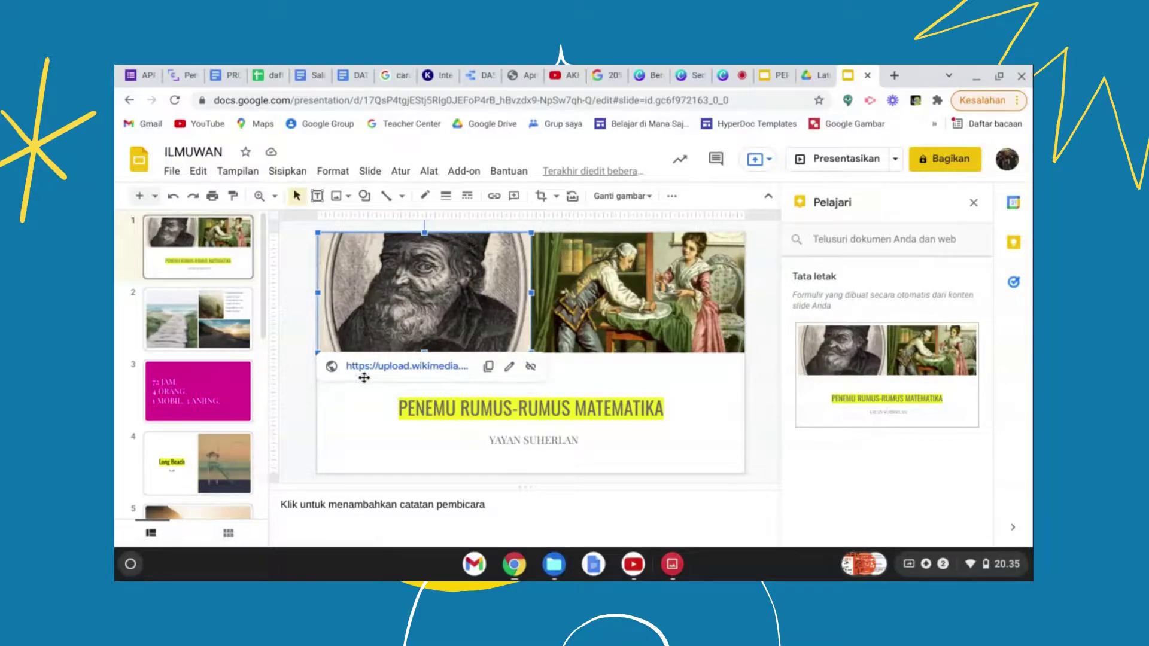
pyautogui.click(360, 402)
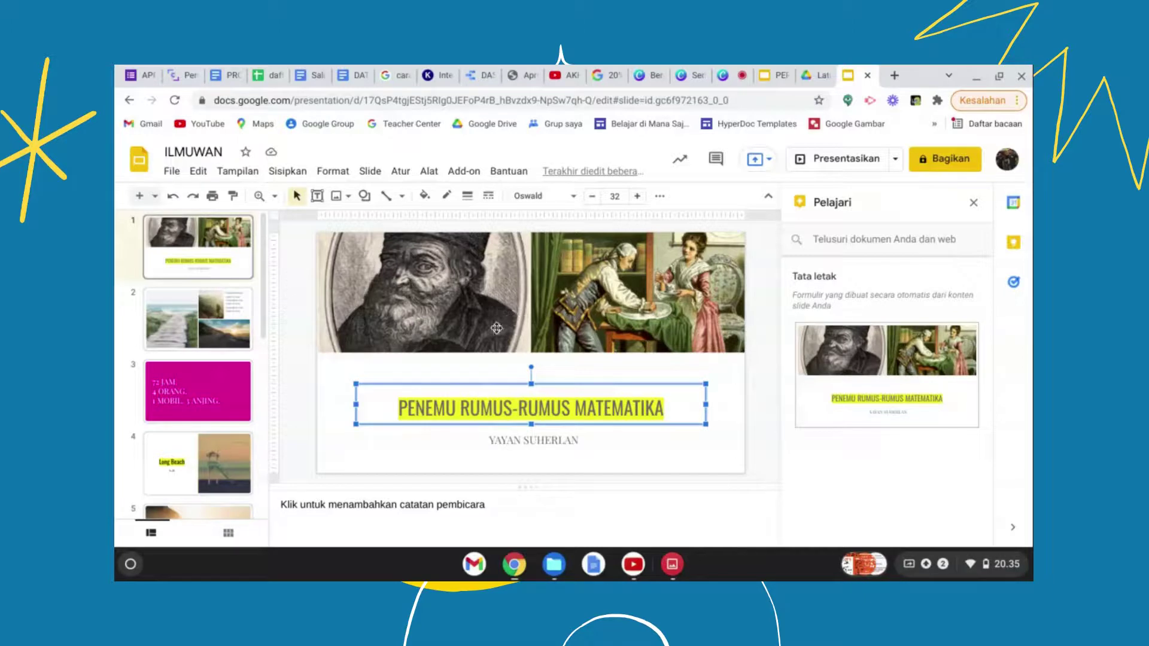
pyautogui.click(423, 316)
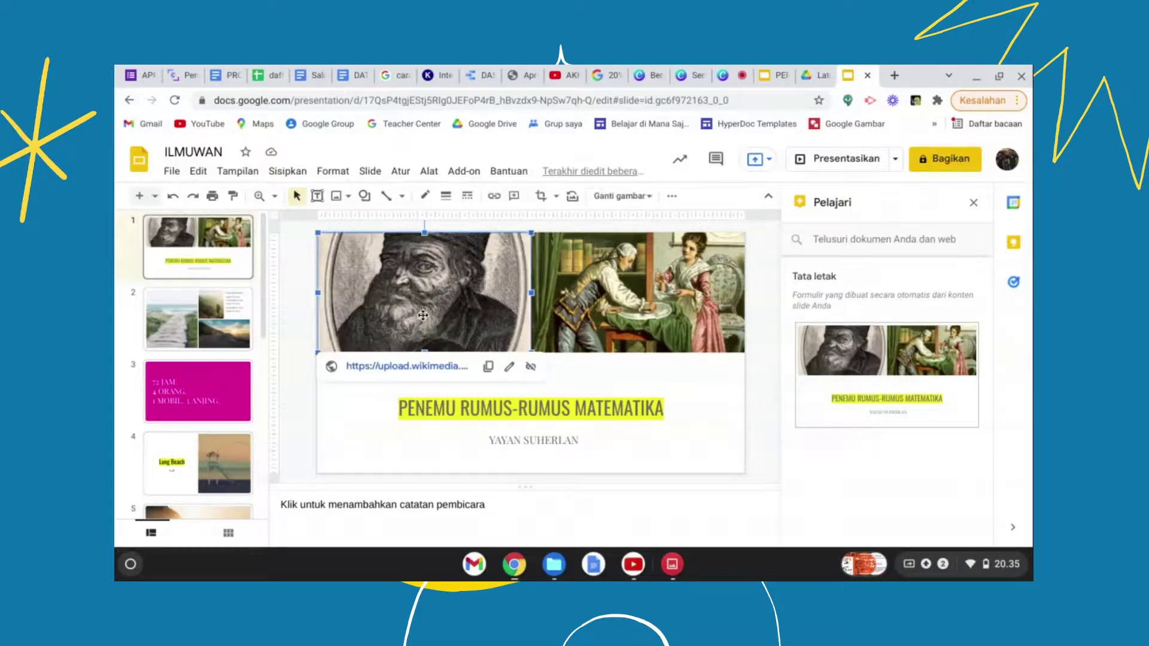
pyautogui.click(427, 366)
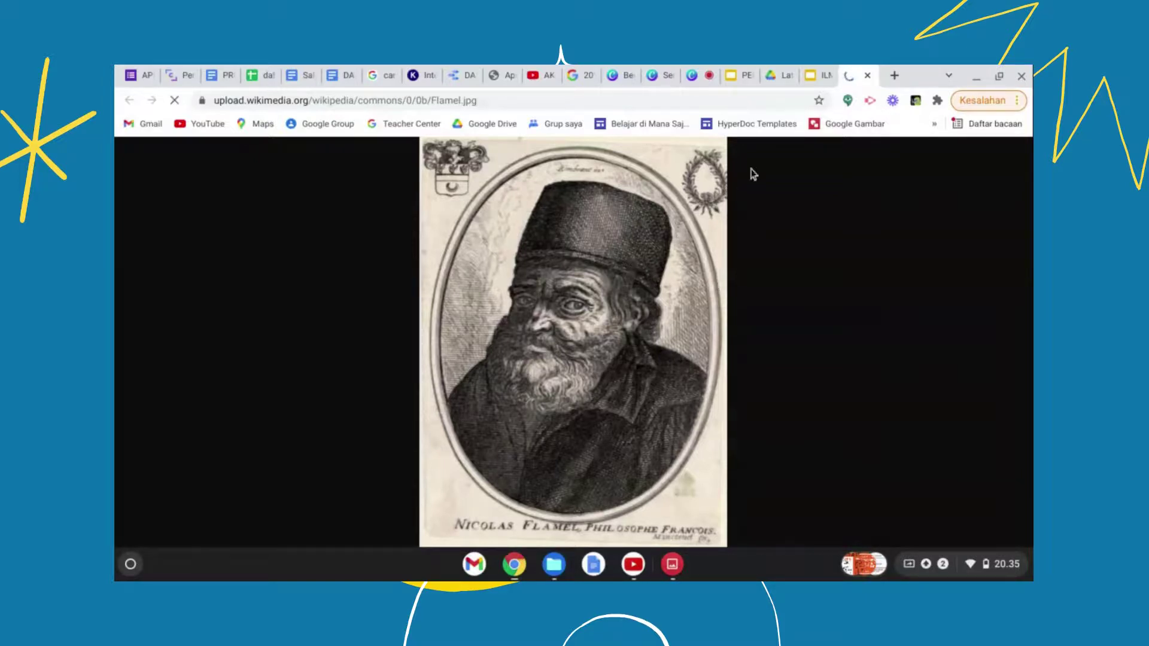
pyautogui.click(867, 75)
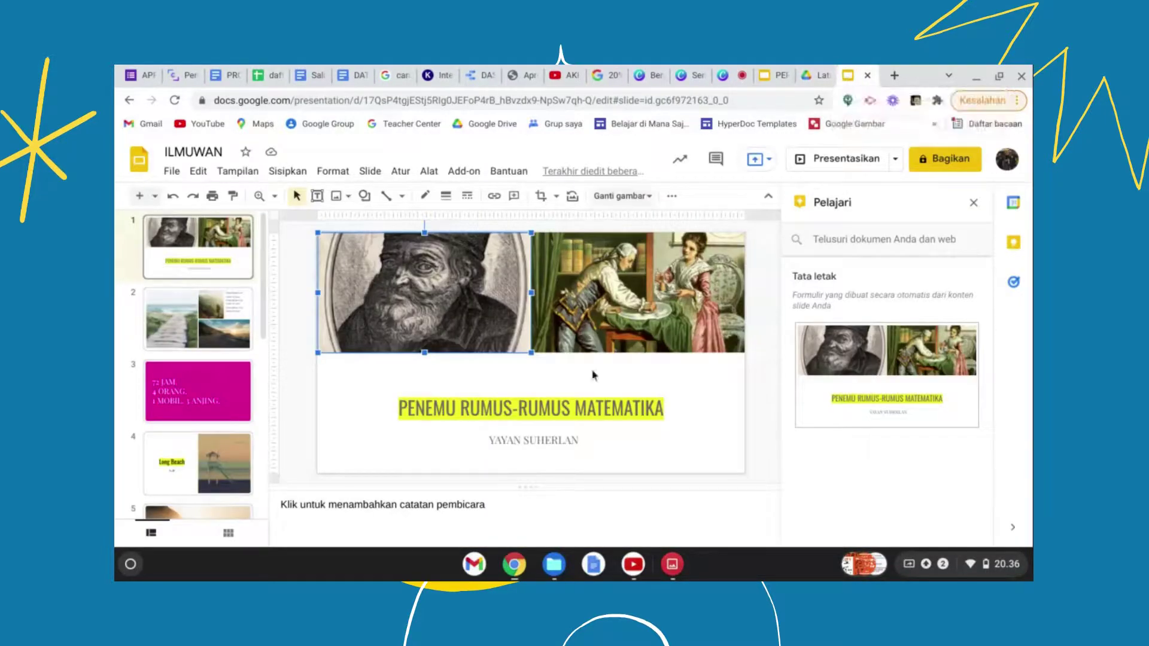
pyautogui.click(566, 336)
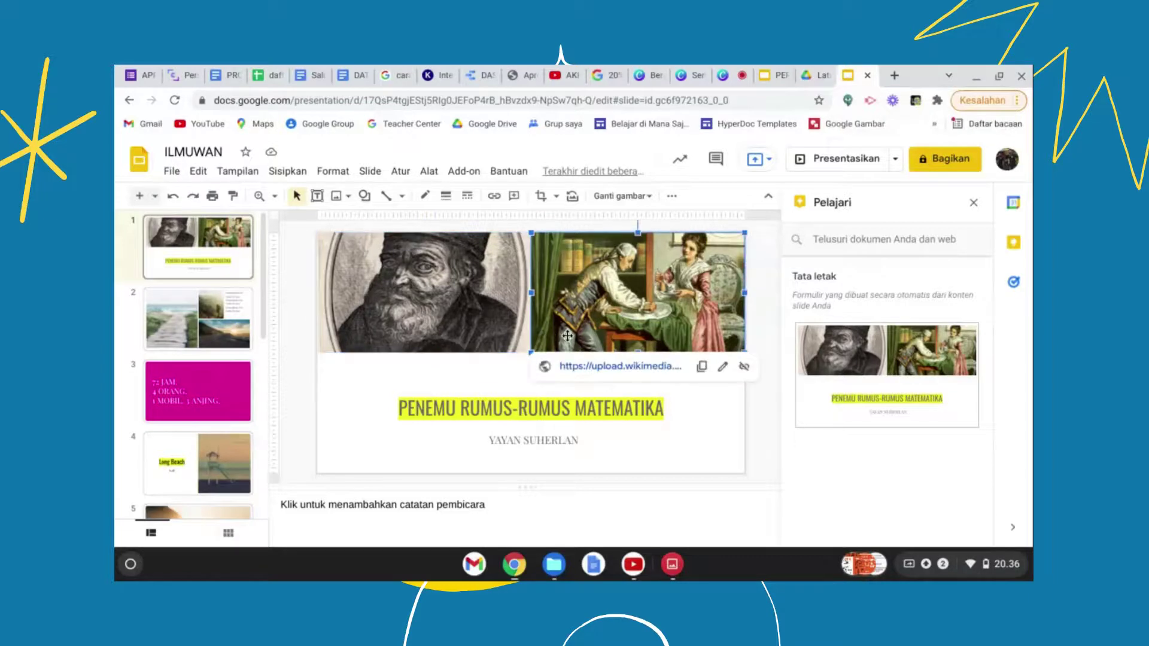
# View the painting's source image on Wikimedia through its link, close it and select the portrait on the cover slide to show its link
pyautogui.click(654, 368)
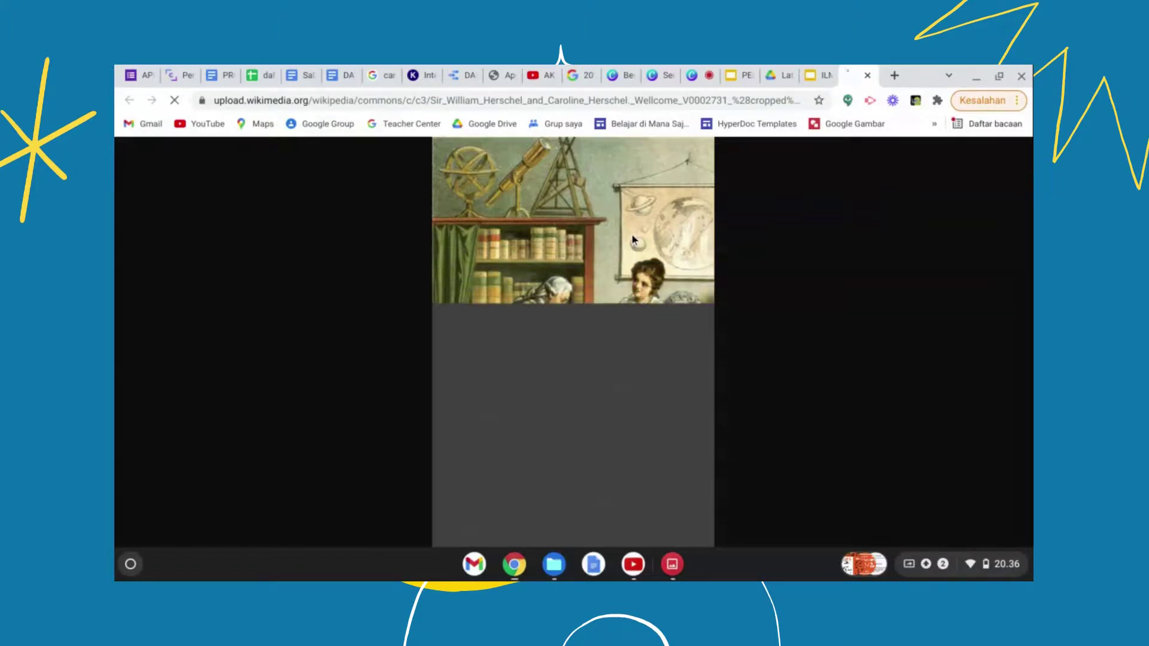
pyautogui.click(632, 235)
pyautogui.click(631, 234)
pyautogui.click(632, 235)
pyautogui.click(638, 254)
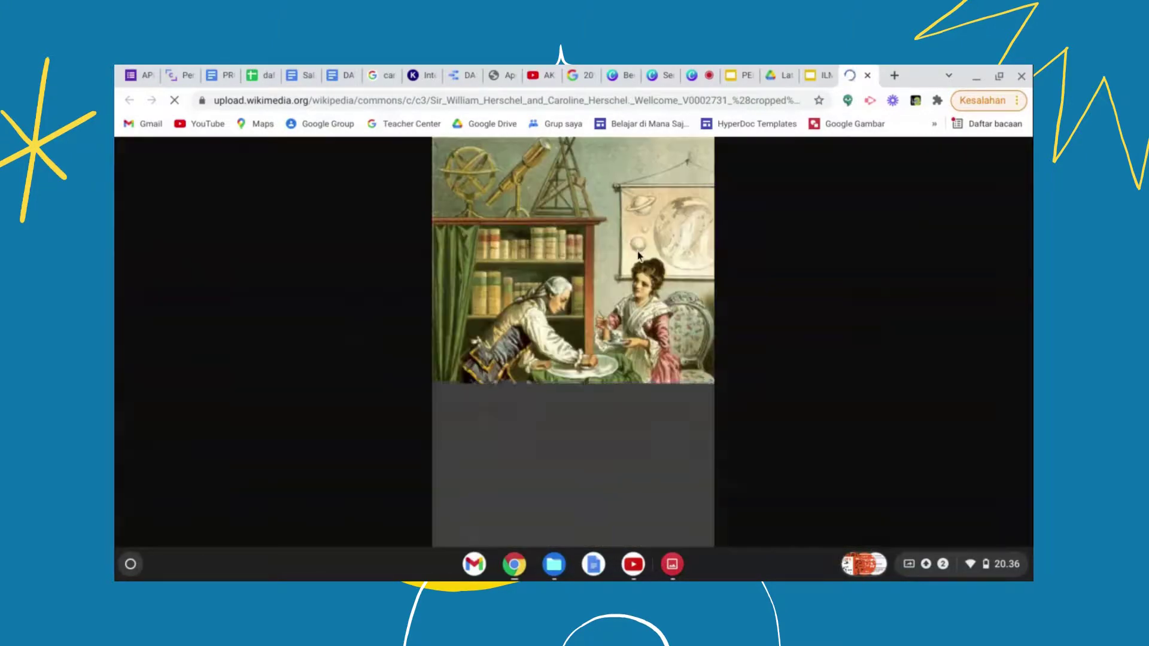
pyautogui.click(658, 223)
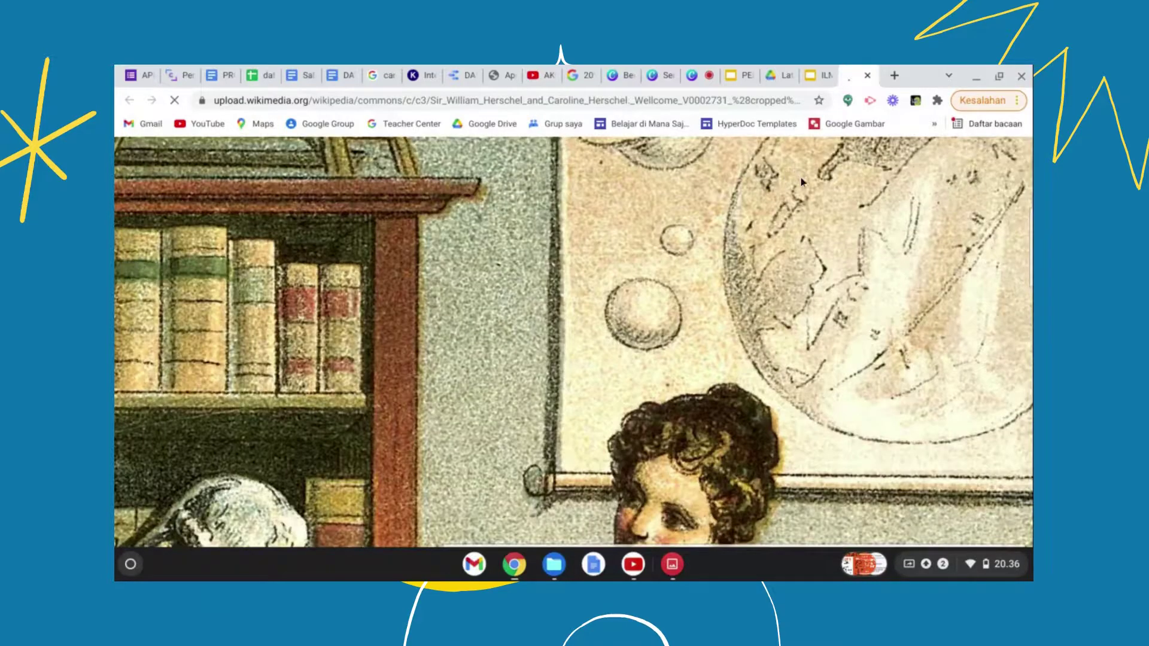
pyautogui.click(779, 228)
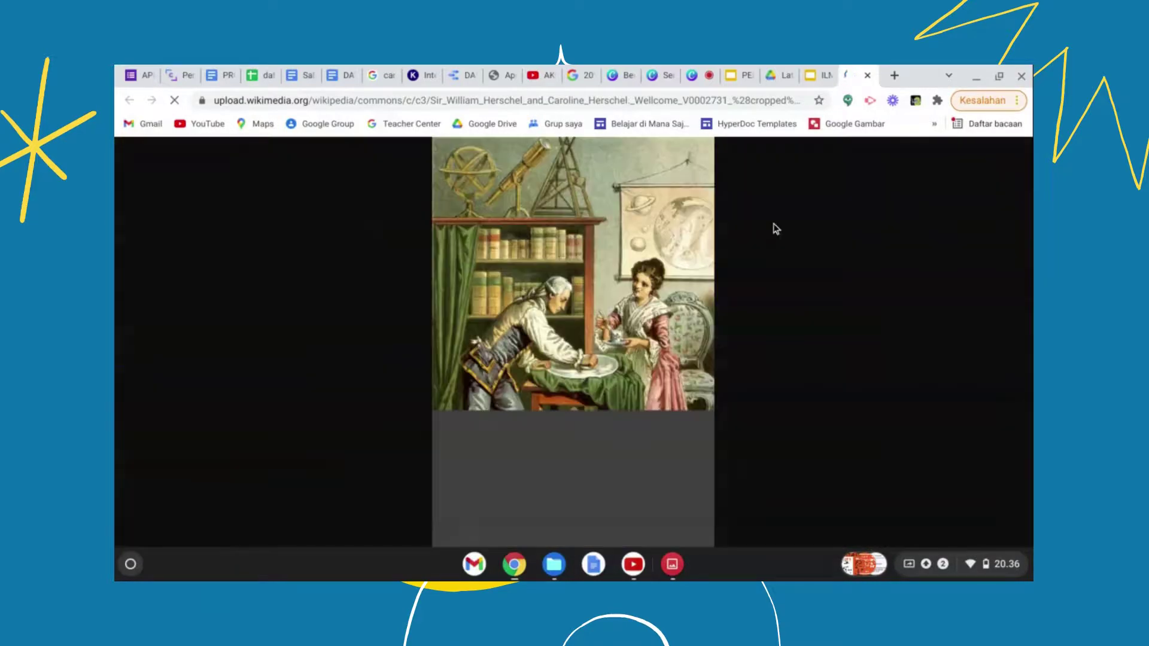
pyautogui.click(867, 76)
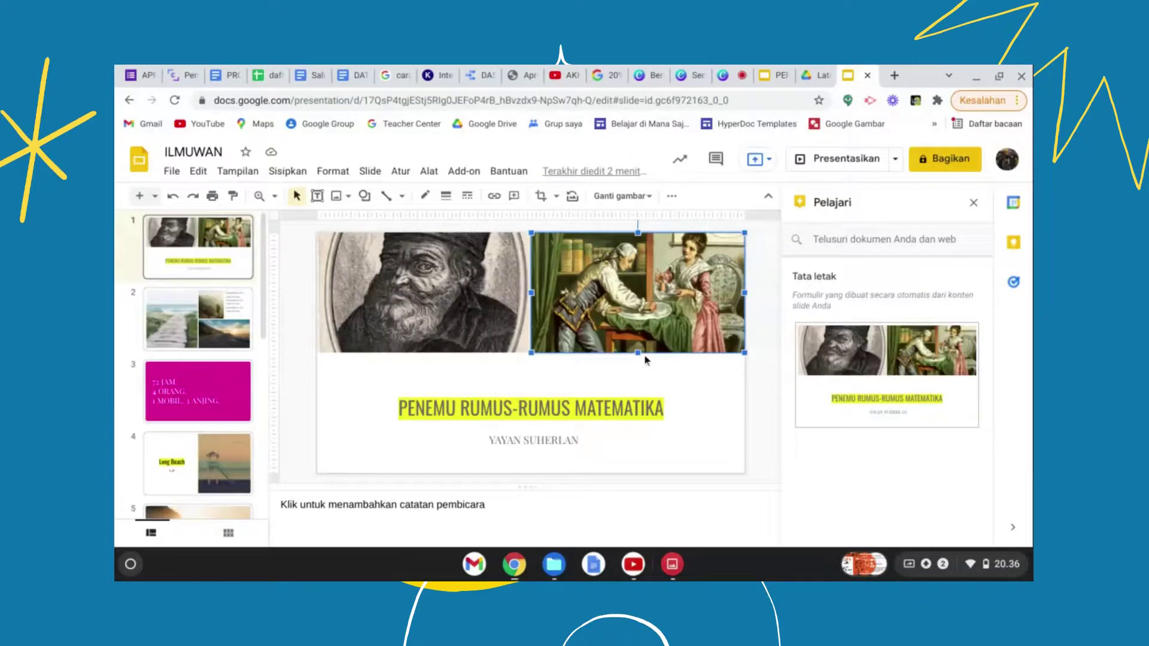
pyautogui.click(441, 328)
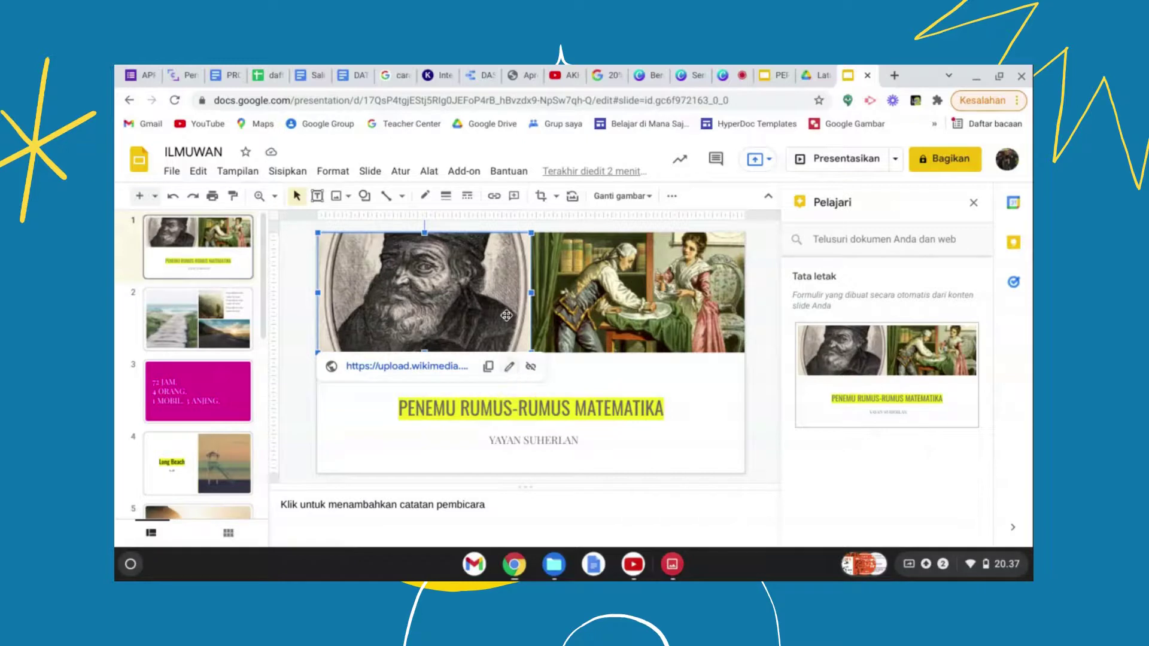
# Delete the boardwalk, hiker and mountain road pictures from slide 2
pyautogui.click(224, 324)
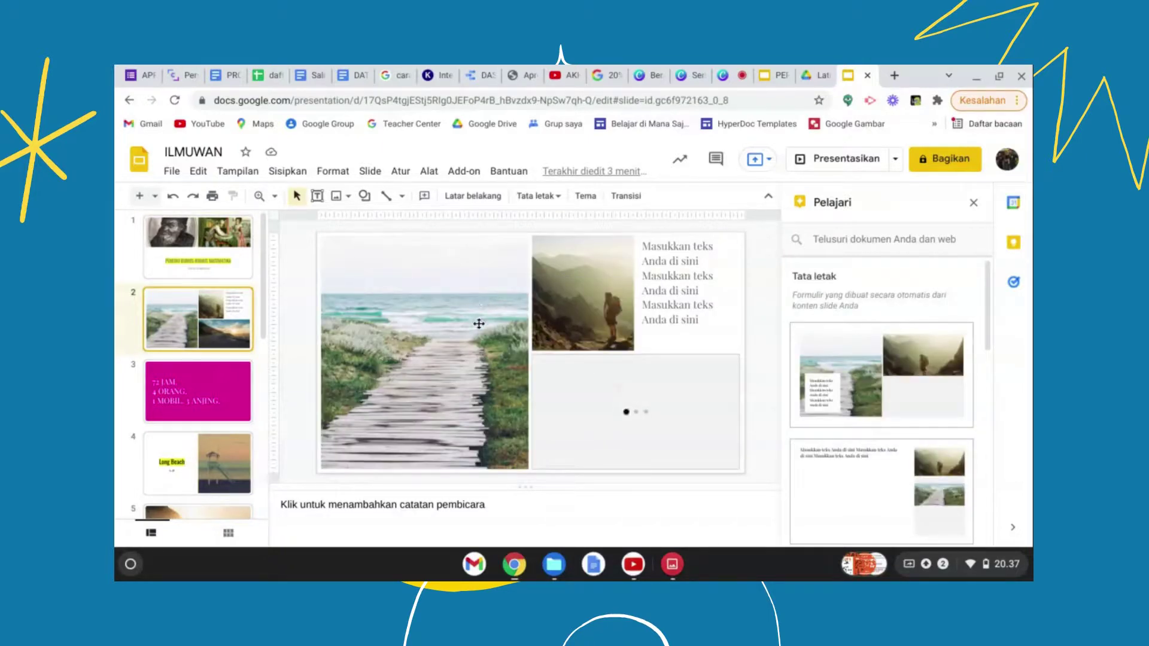
pyautogui.click(479, 324)
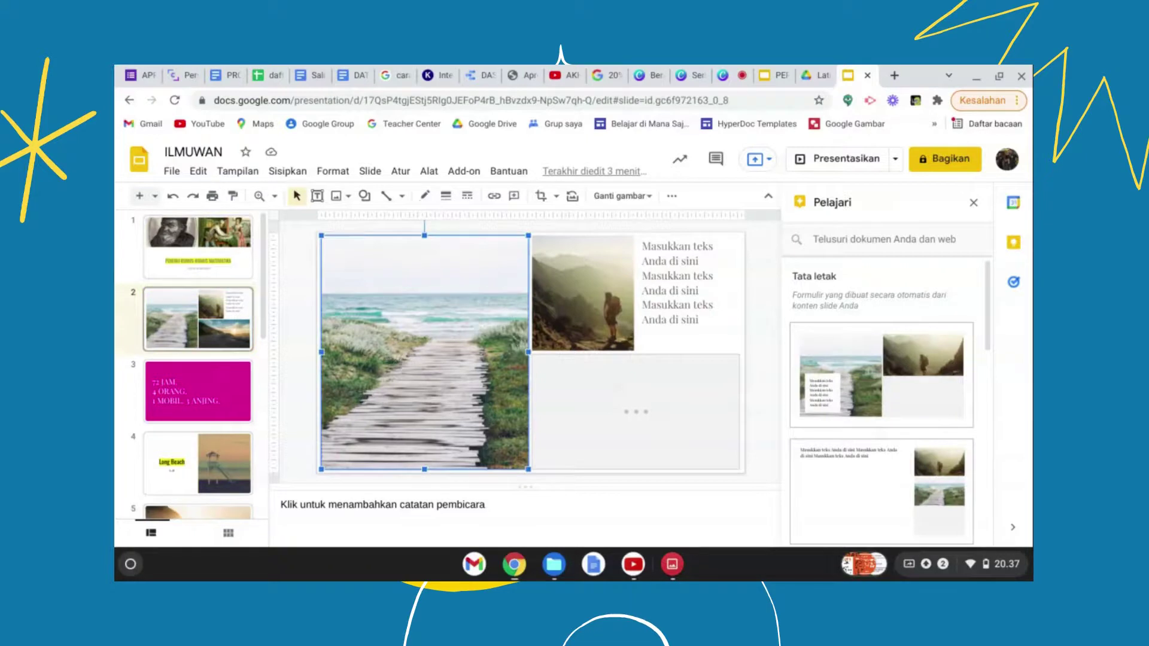
pyautogui.press('Delete')
pyautogui.click(569, 316)
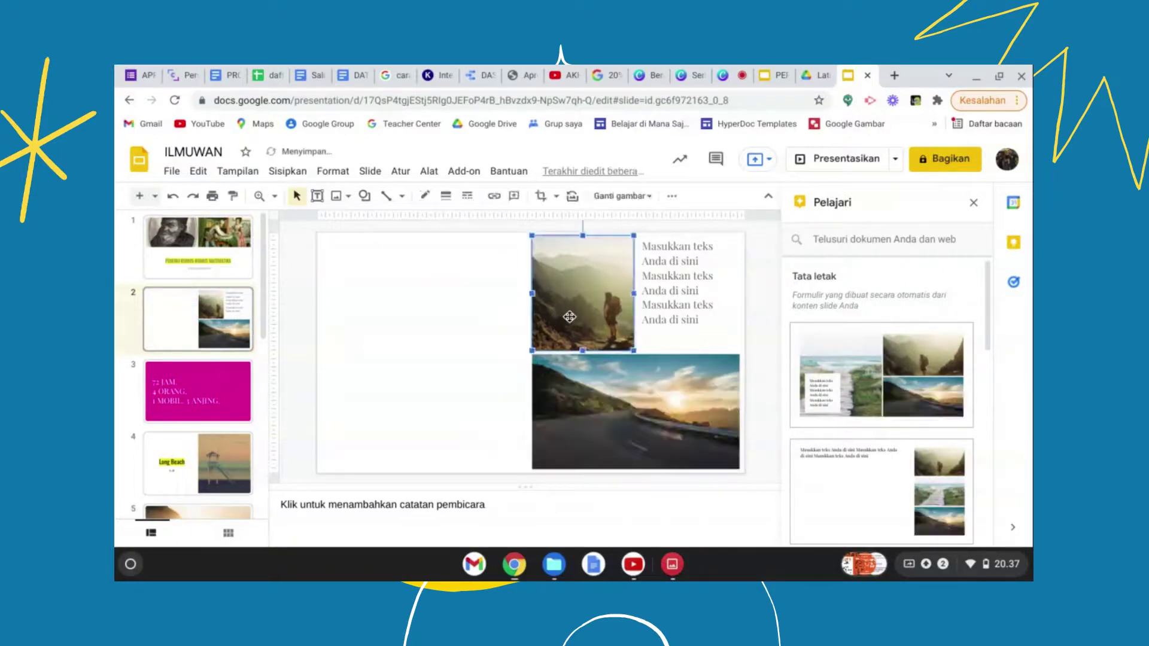
pyautogui.press('Delete')
pyautogui.click(612, 387)
pyautogui.press('Delete')
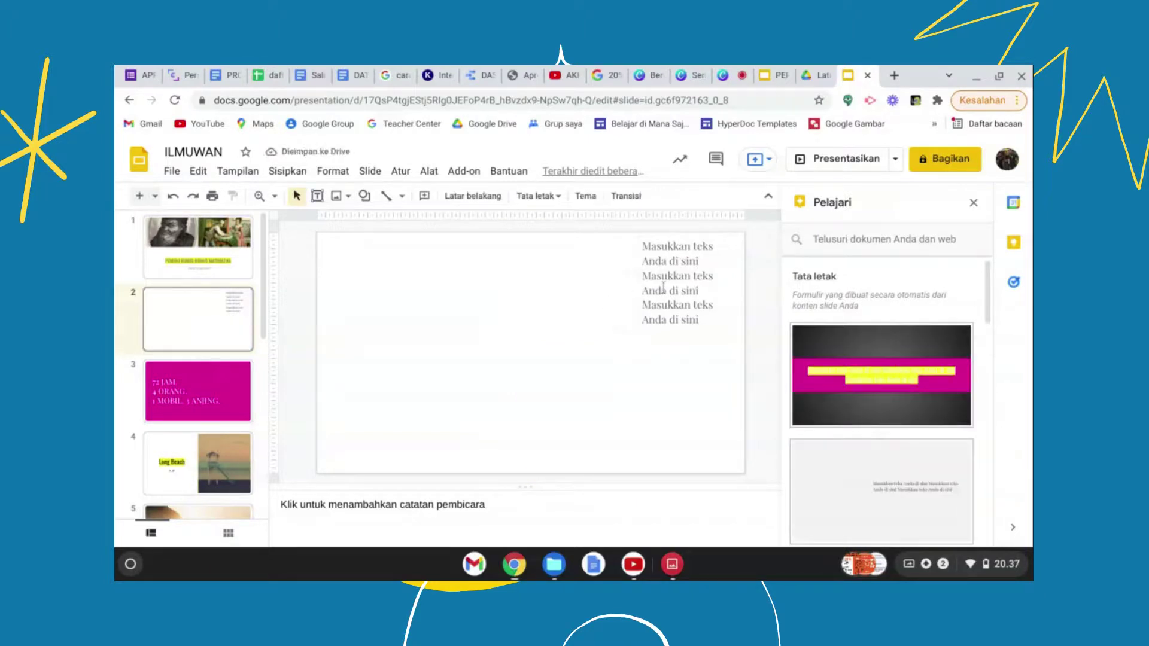
# Stretch slide 2's text box across the full slide width and clear its sample text, leaving Explore closed
pyautogui.click(663, 287)
pyautogui.moveTo(639, 294); pyautogui.dragTo(320, 290)
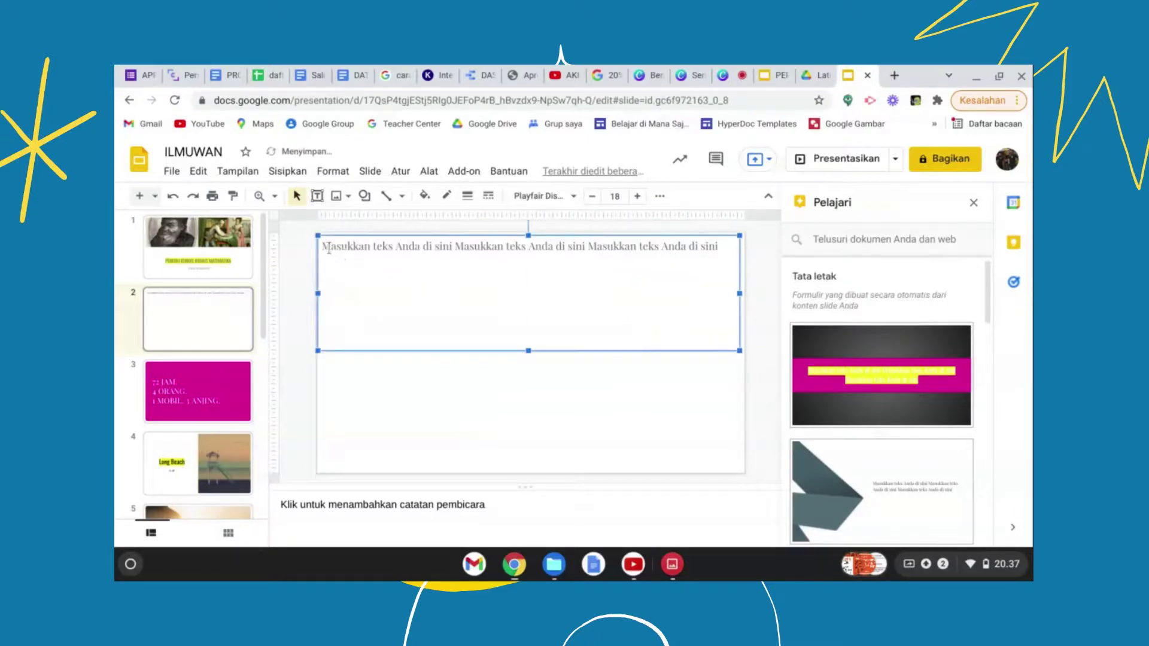
pyautogui.hotkey('ctrl', 'a')
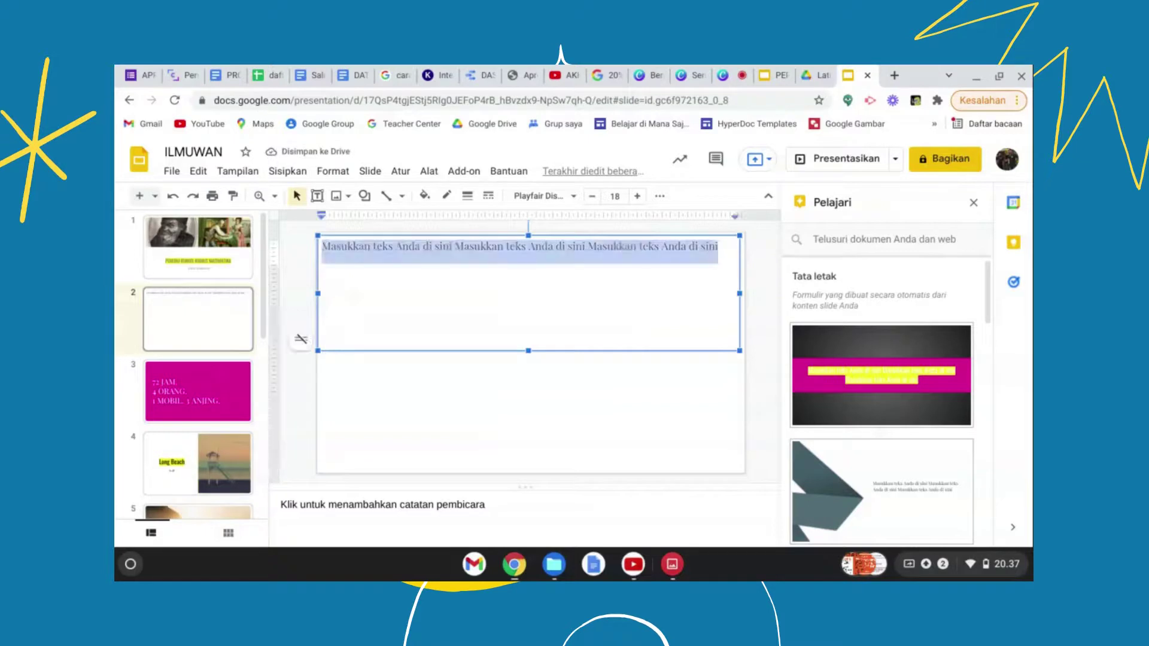
pyautogui.press('BackSpace')
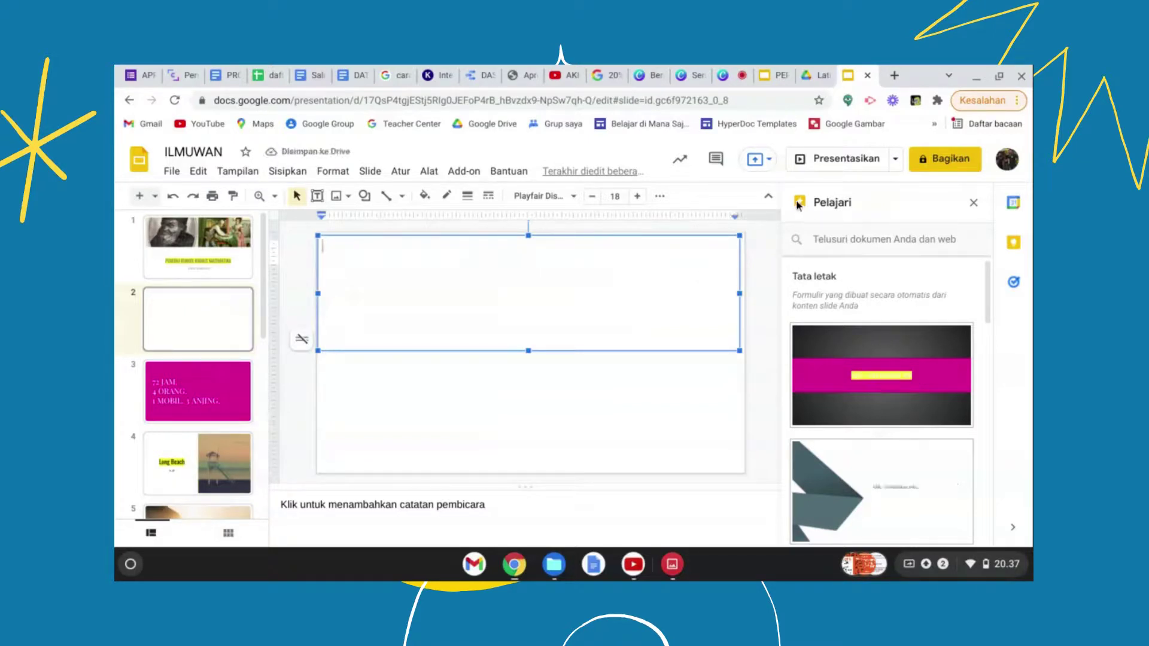
pyautogui.click(974, 202)
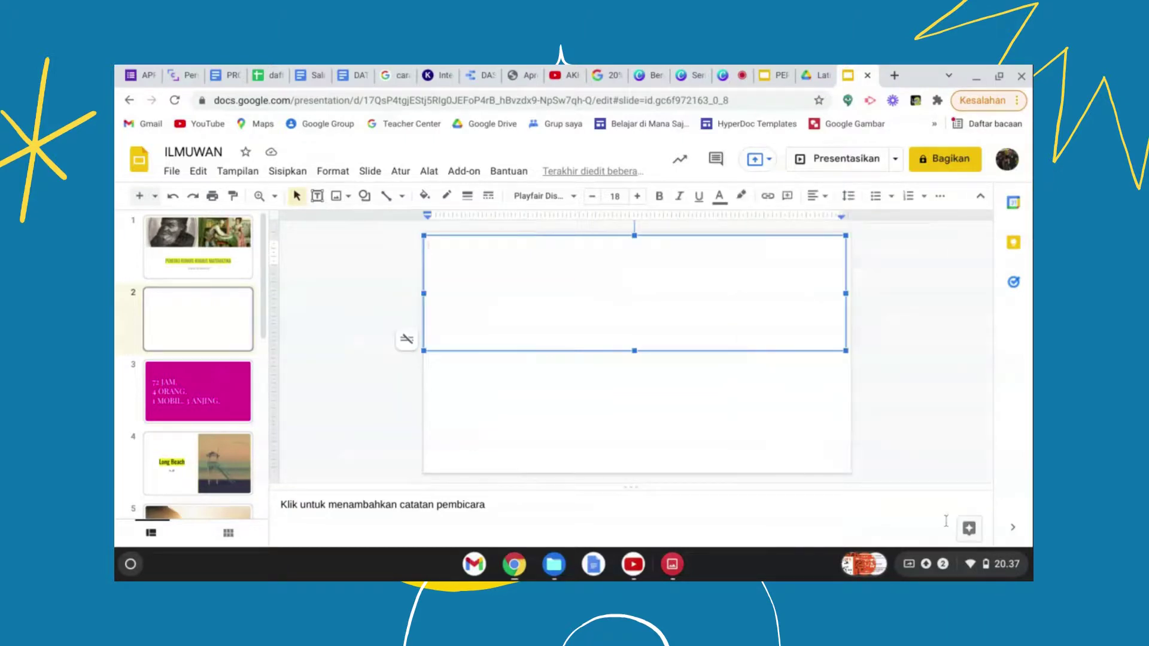
pyautogui.click(707, 438)
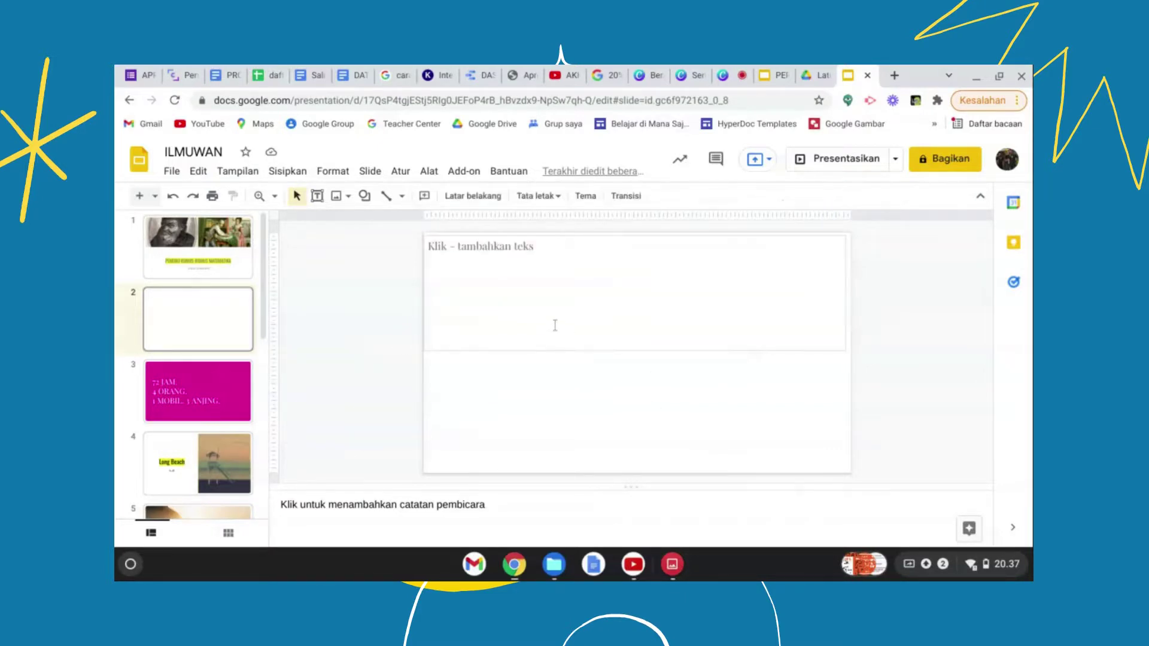
# Search Explore for "penemu phytaghoras" and place the web result "Penemu rumus Phytagoras | Math is Fun" on slide 2 as a link
pyautogui.click(969, 528)
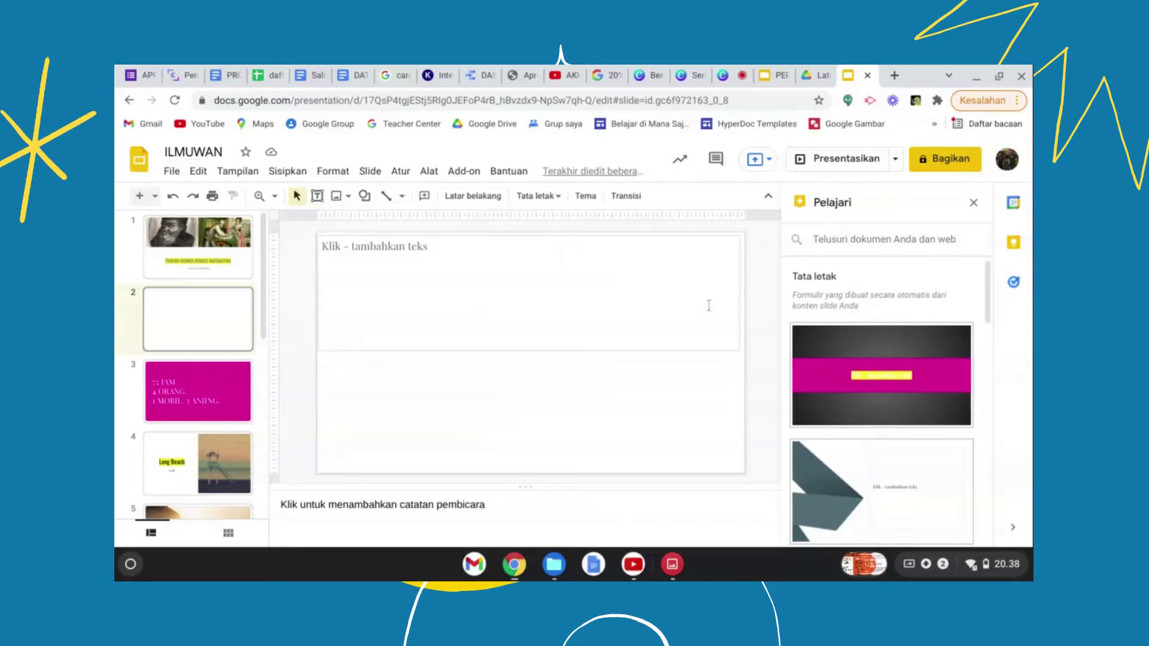
pyautogui.write('pen')
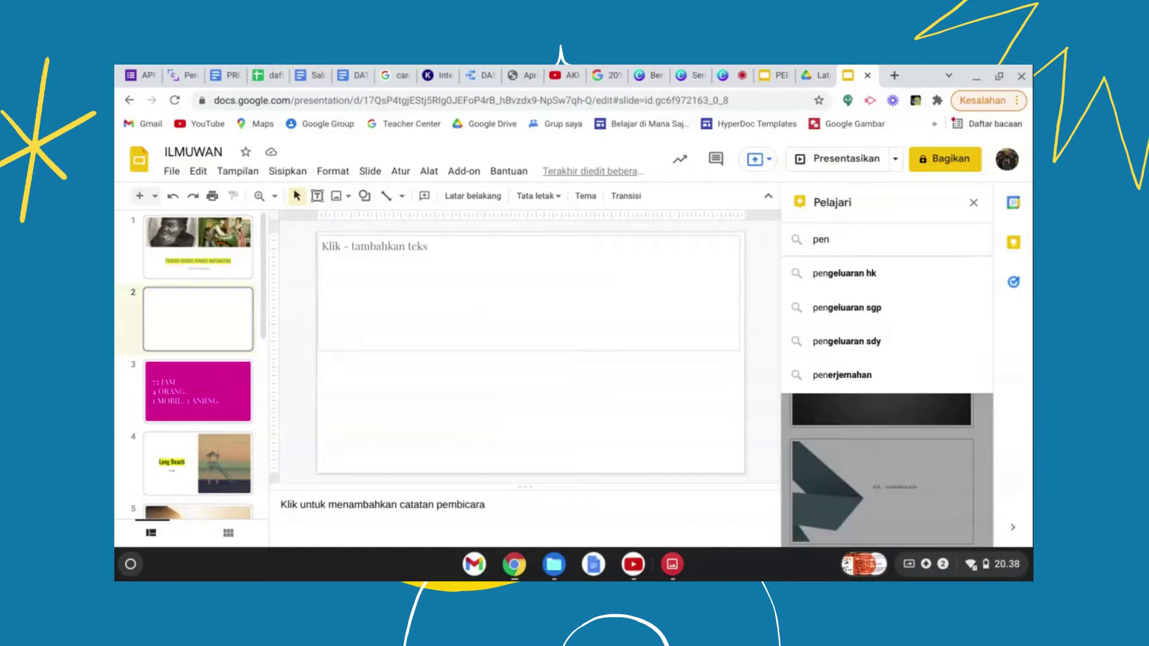
pyautogui.write('emu phytaghoras')
pyautogui.press('Return')
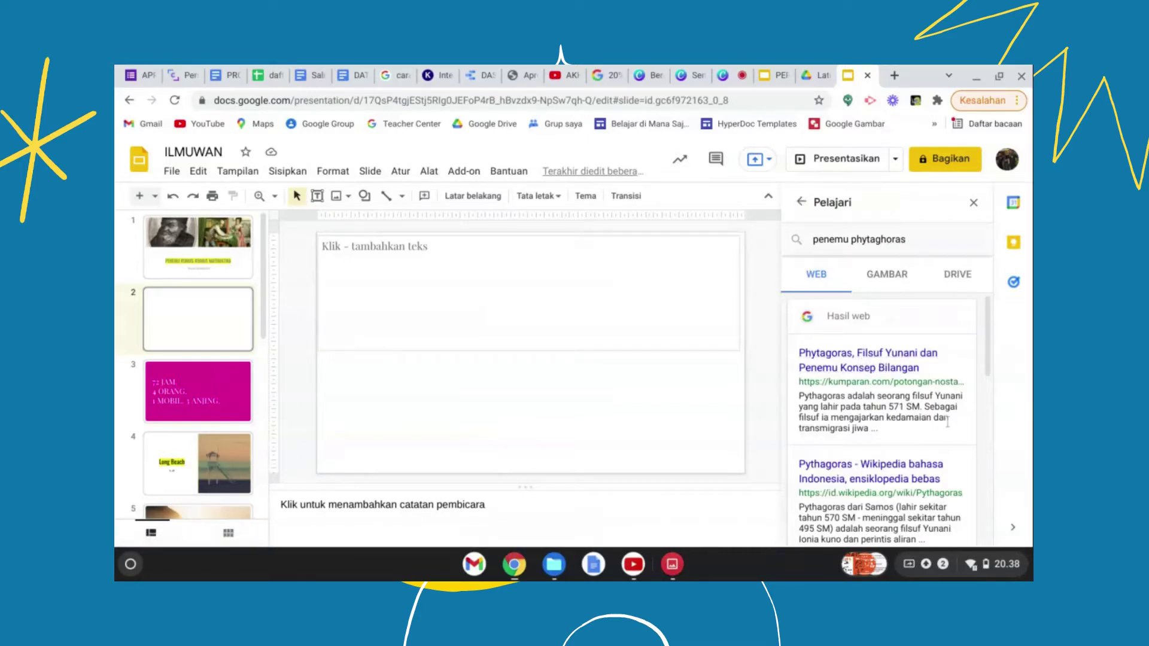
pyautogui.moveTo(988, 363); pyautogui.dragTo(988, 417)
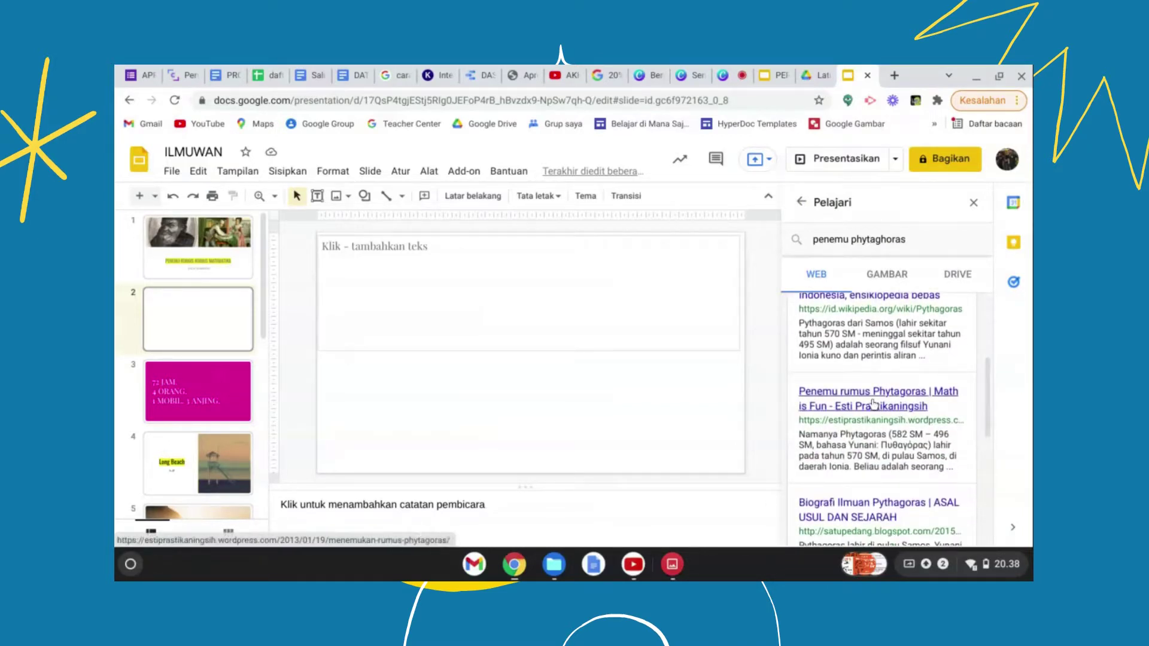
pyautogui.moveTo(872, 402); pyautogui.dragTo(428, 248)
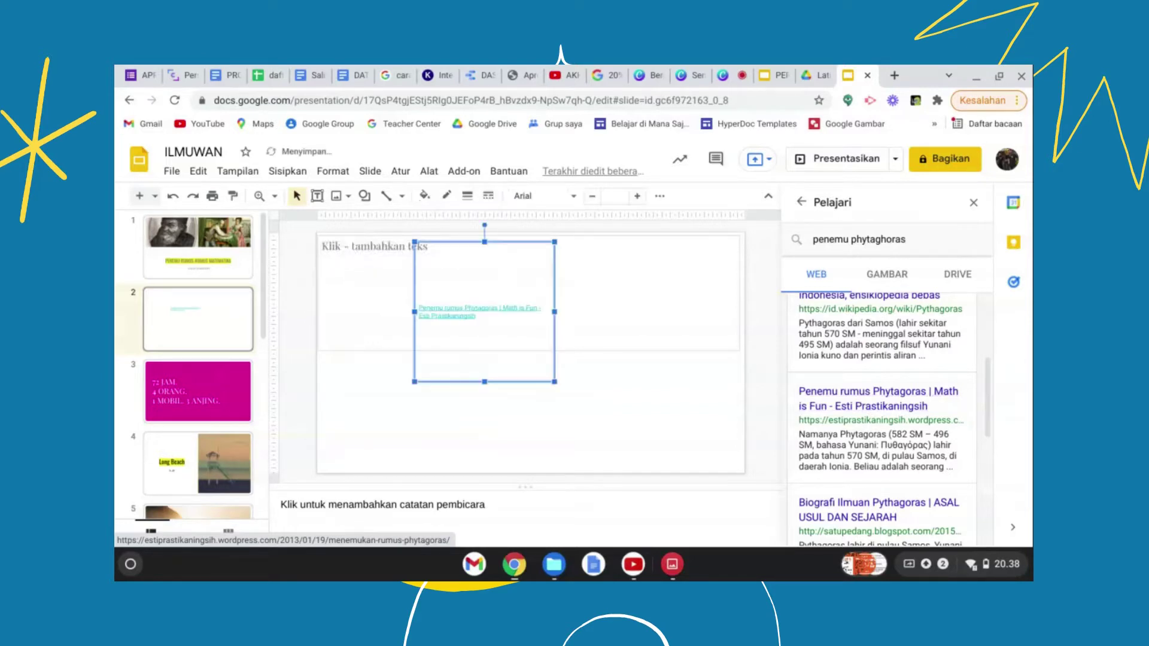